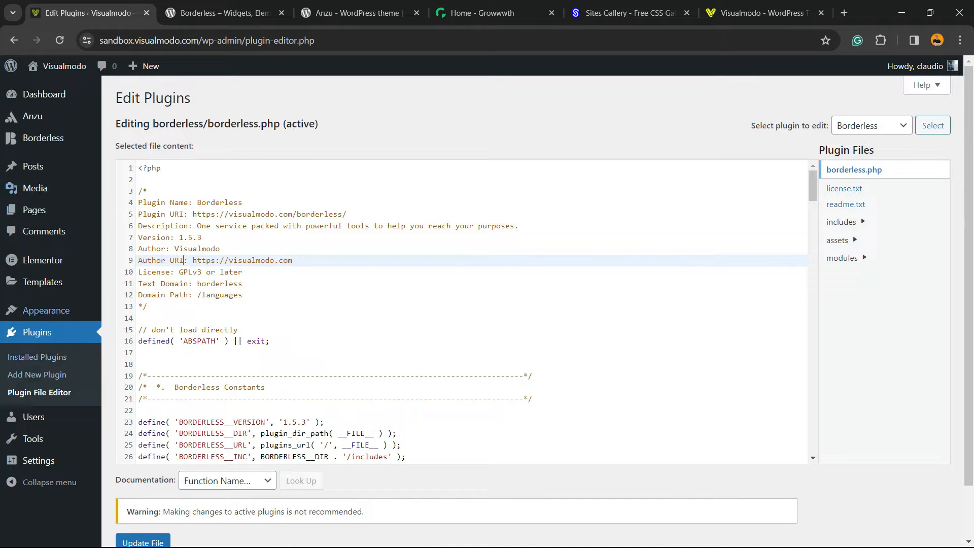
# Step: View the Anzu stylesheet in the theme file editor, acknowledging the direct-edit warning, and return to the plugin file editor
pyautogui.moveTo(33, 167)
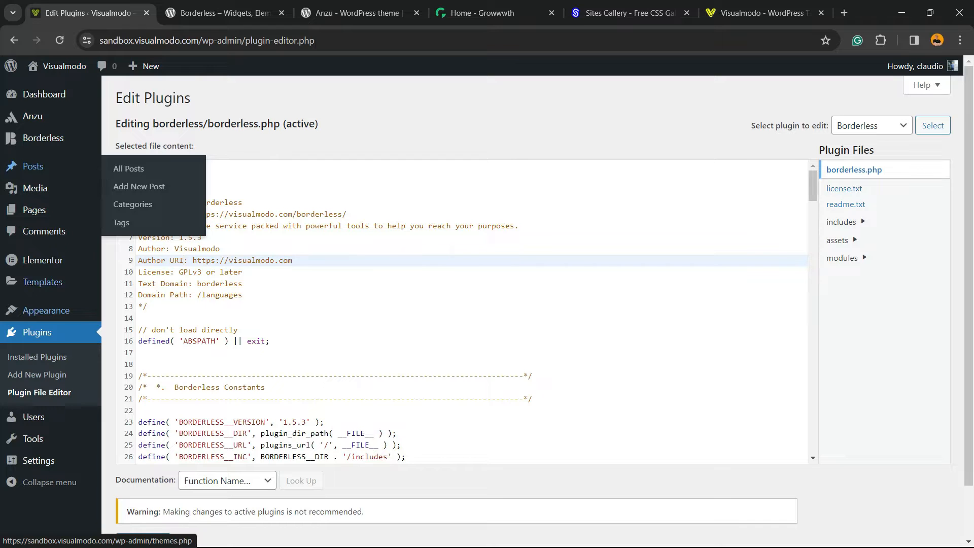
pyautogui.moveTo(46, 311)
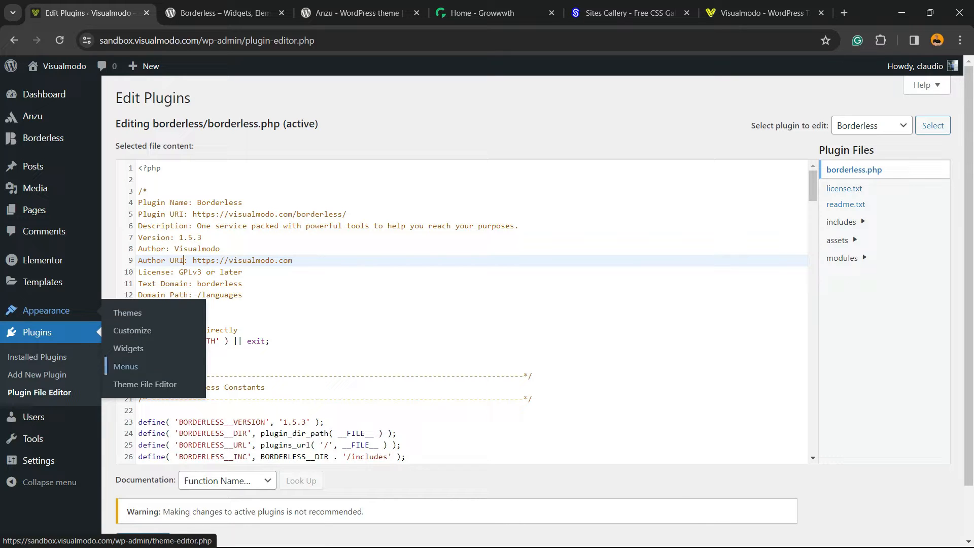
pyautogui.click(144, 384)
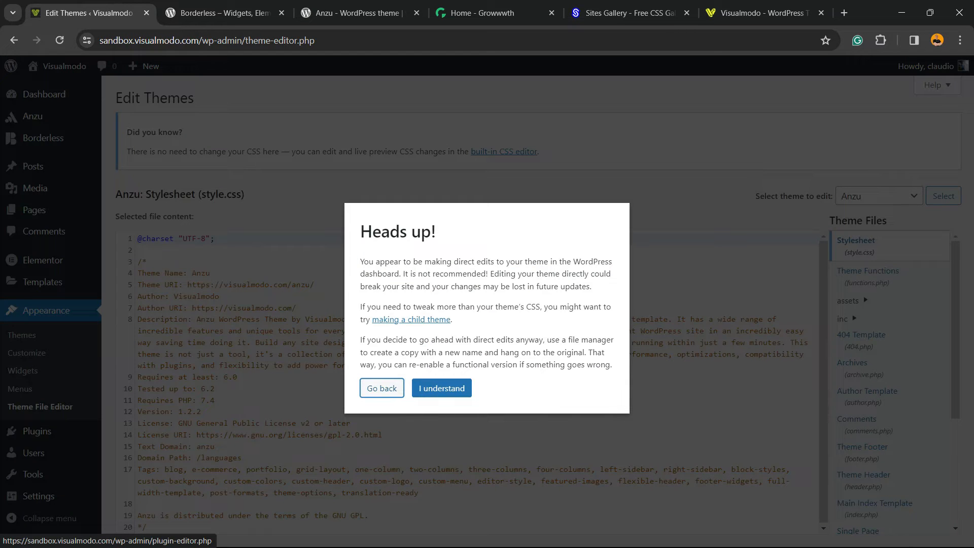
pyautogui.click(442, 388)
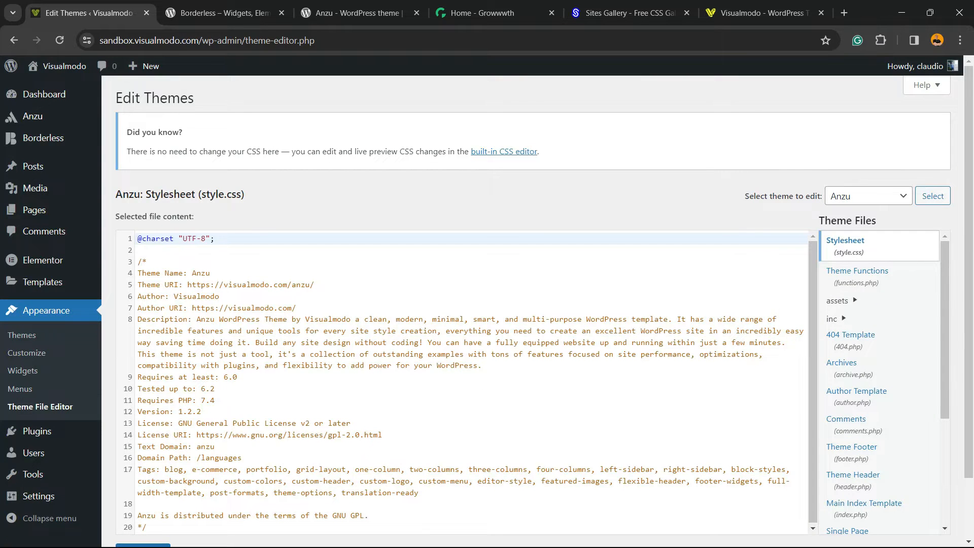
pyautogui.scroll(-2, 532, 305)
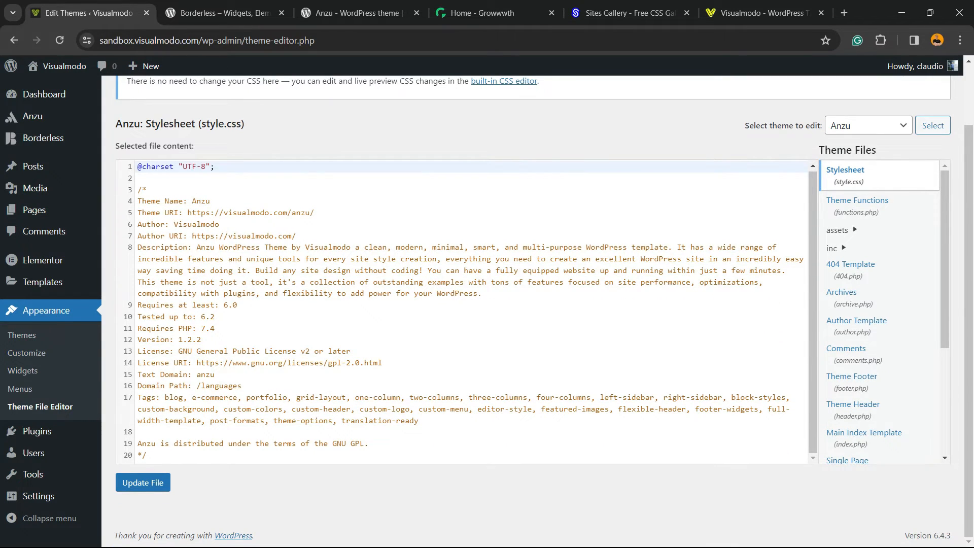
pyautogui.moveTo(37, 431)
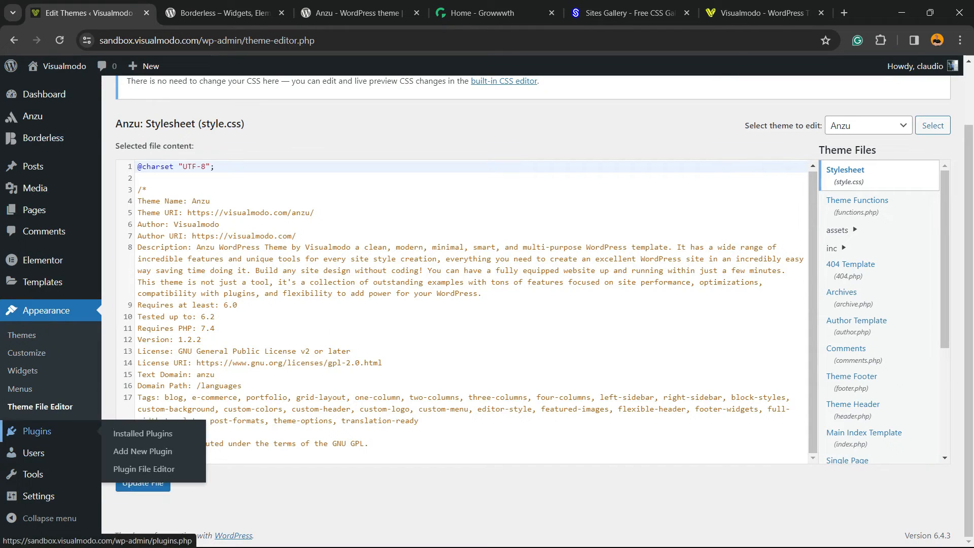
pyautogui.click(143, 469)
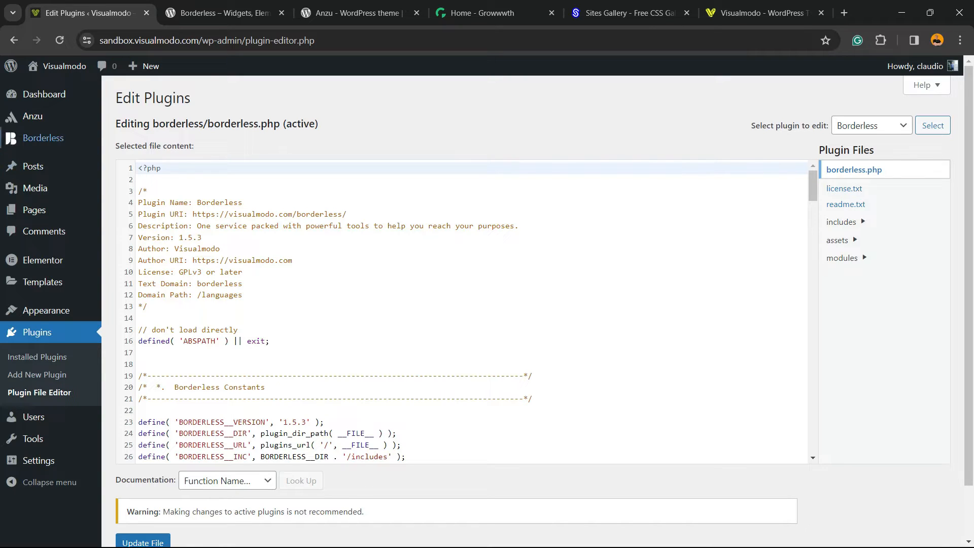
# Step: Search the new plugins for "WP code" and install and activate WPCode – Insert Headers and Footers + Custom Code Snippets
pyautogui.click(45, 94)
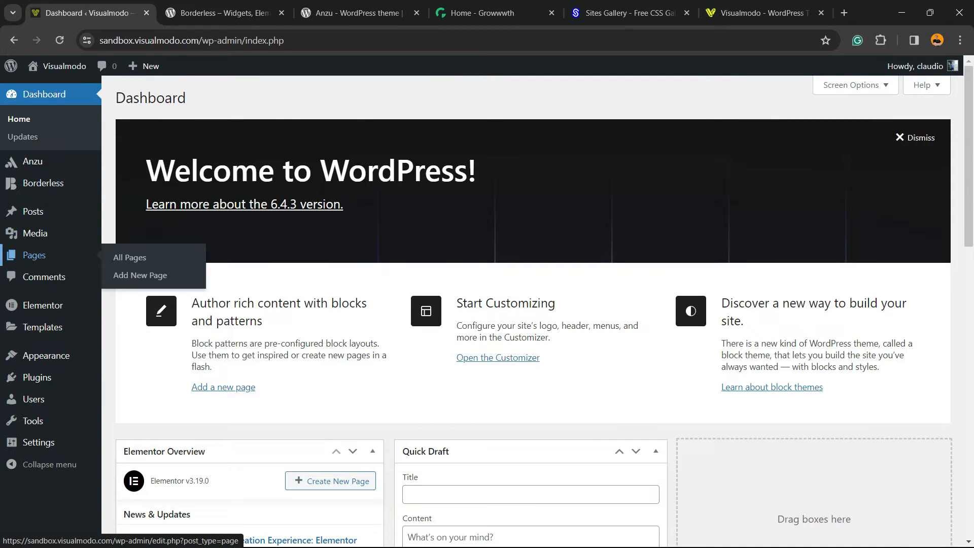
pyautogui.moveTo(37, 377)
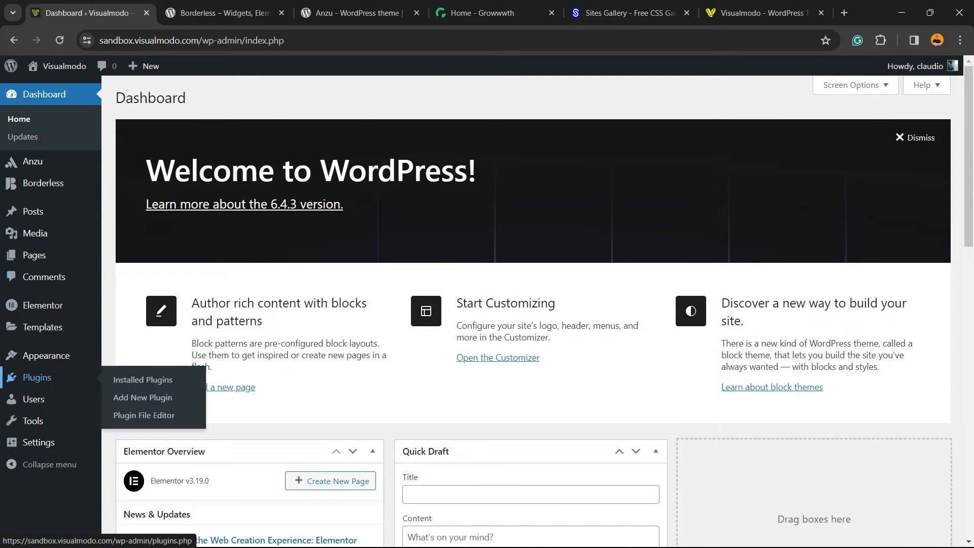
pyautogui.click(142, 397)
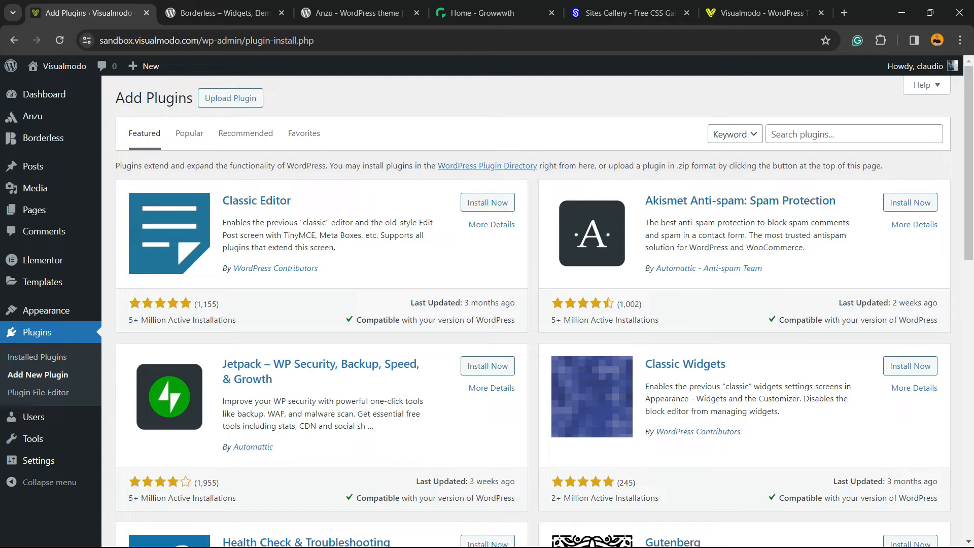
pyautogui.click(831, 133)
pyautogui.write('WP code')
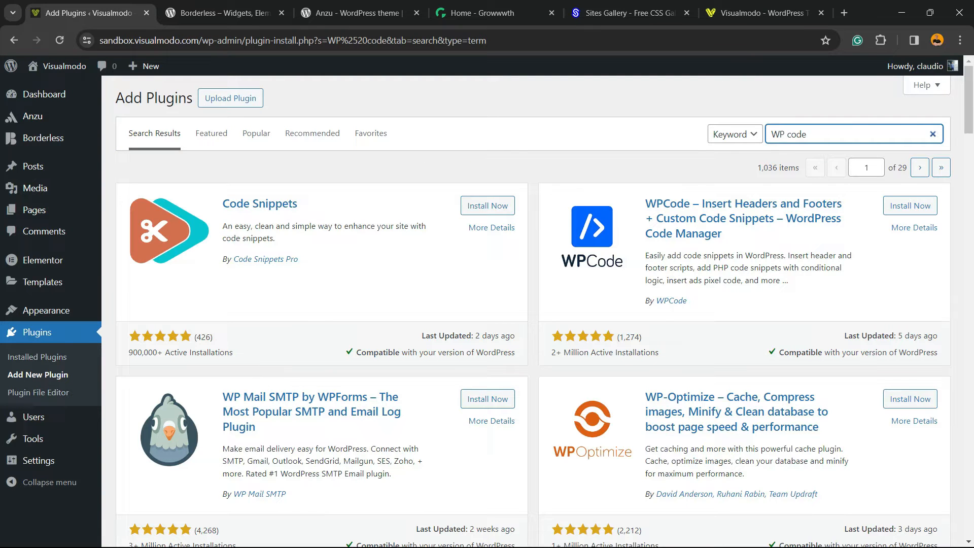
pyautogui.click(911, 206)
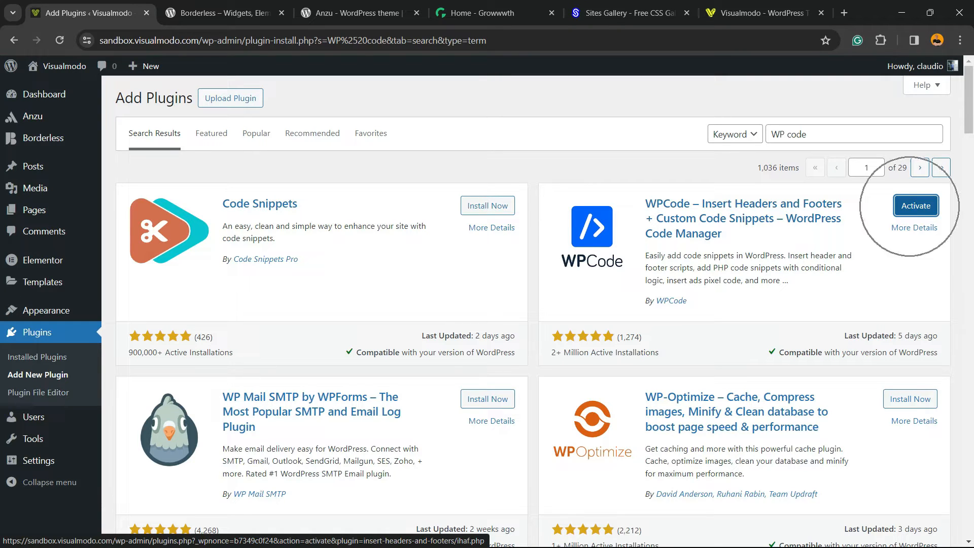
pyautogui.click(916, 205)
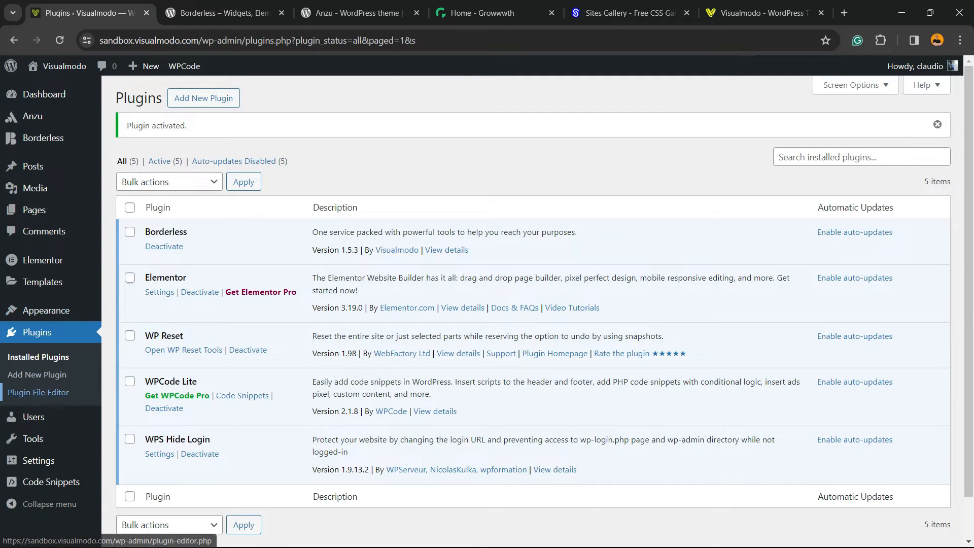
# Step: Open WPCode's Add Snippet page and look through the most popular snippets
pyautogui.moveTo(50, 481)
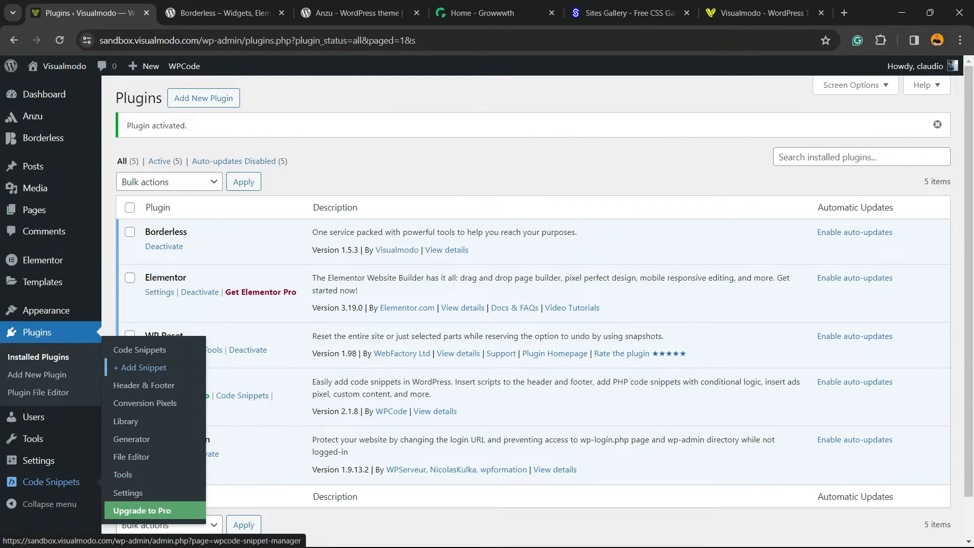
pyautogui.click(50, 482)
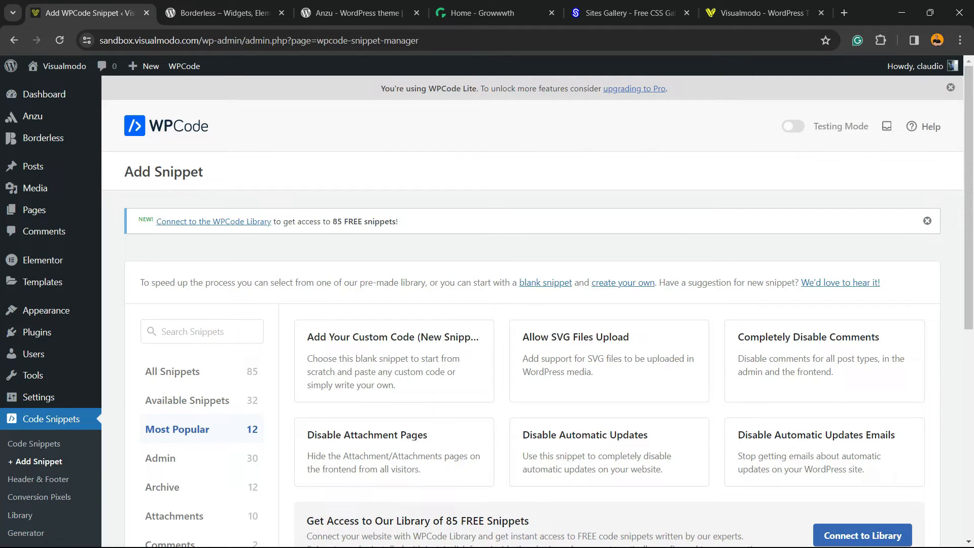
pyautogui.scroll(-5, 609, 305)
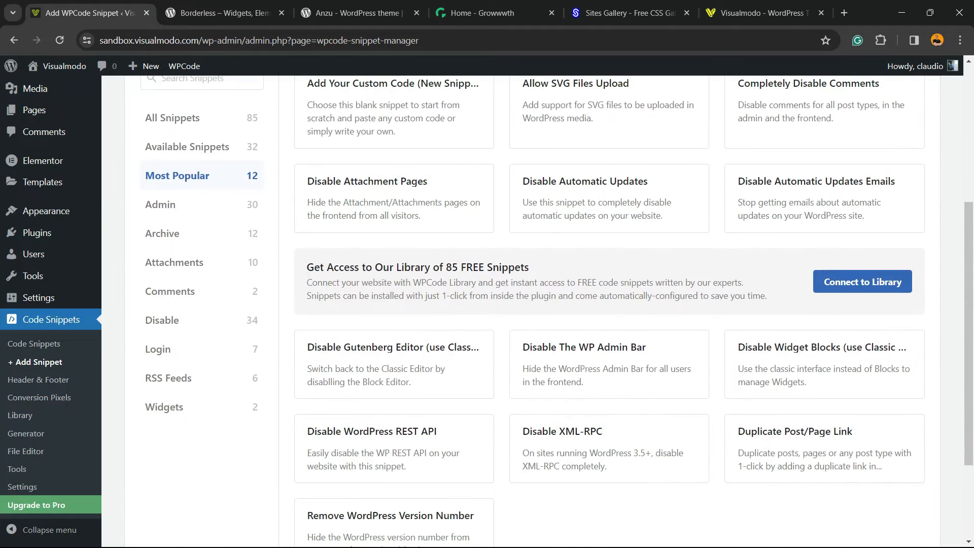
pyautogui.scroll(-2, 385, 325)
pyautogui.scroll(10, 386, 324)
pyautogui.scroll(-2, 173, 244)
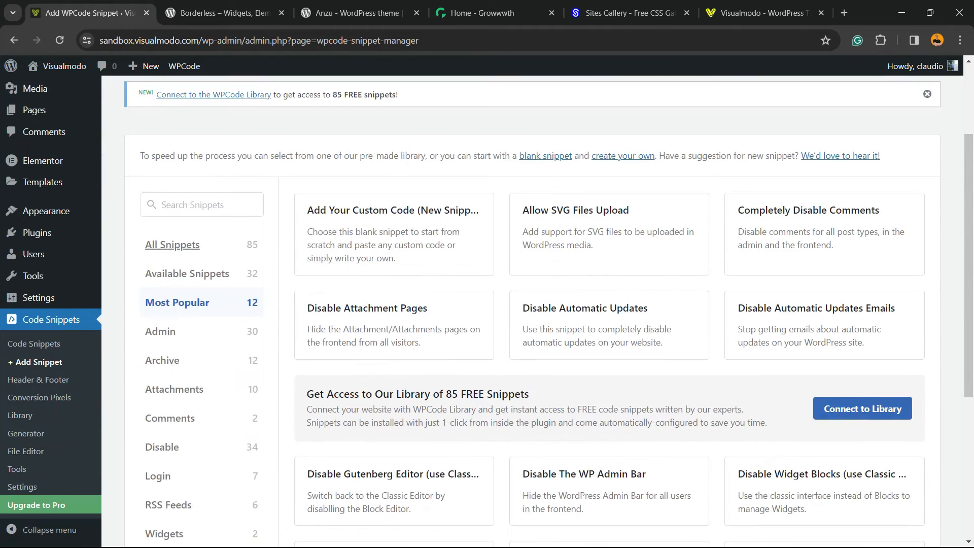
# Step: List all snippets and look through them for one that disables the plugin and theme file editors
pyautogui.click(172, 245)
pyautogui.scroll(-2, 609, 228)
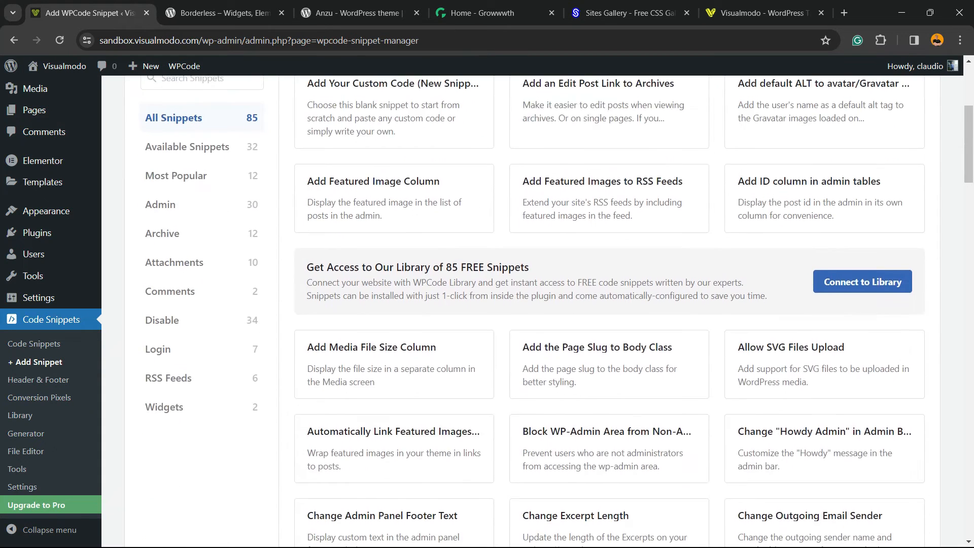
pyautogui.scroll(-2, 569, 246)
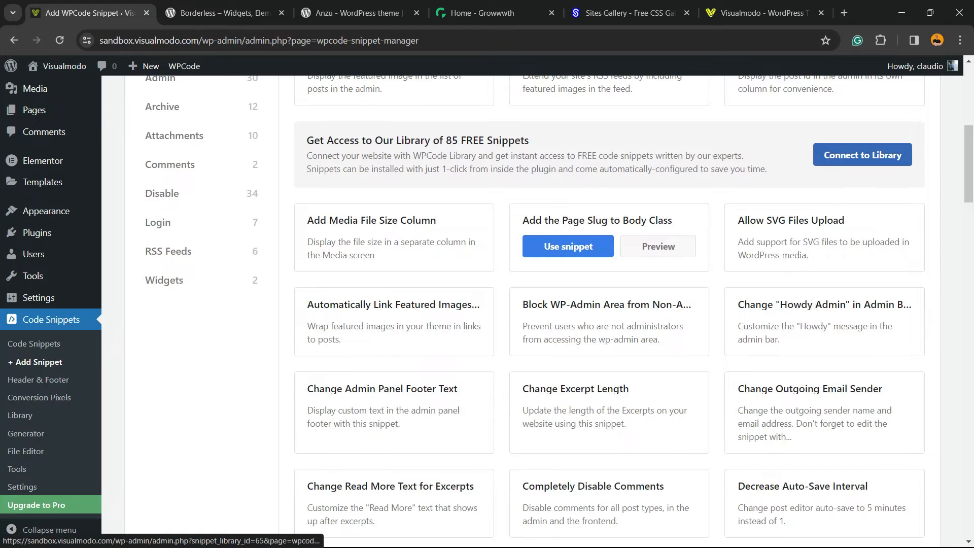
pyautogui.scroll(-2, 609, 325)
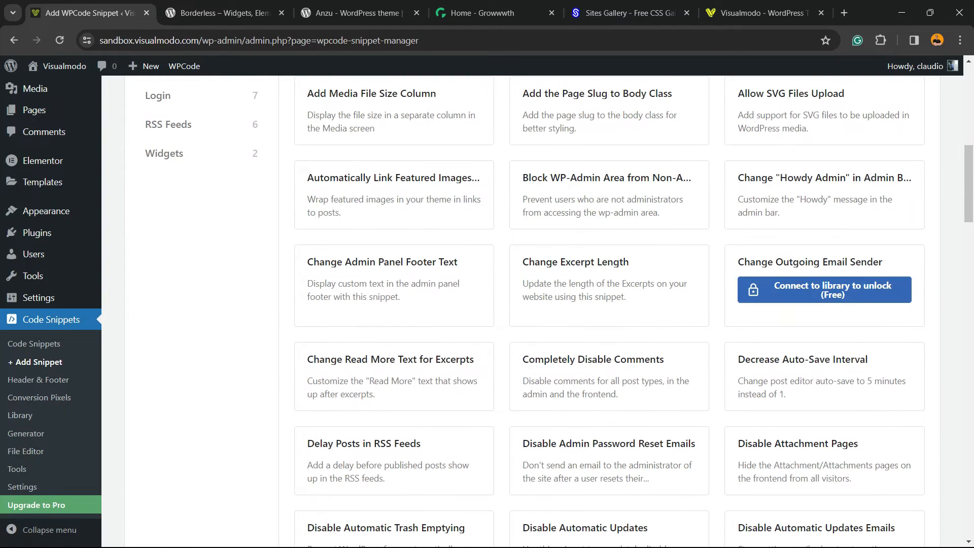
pyautogui.scroll(-2, 568, 287)
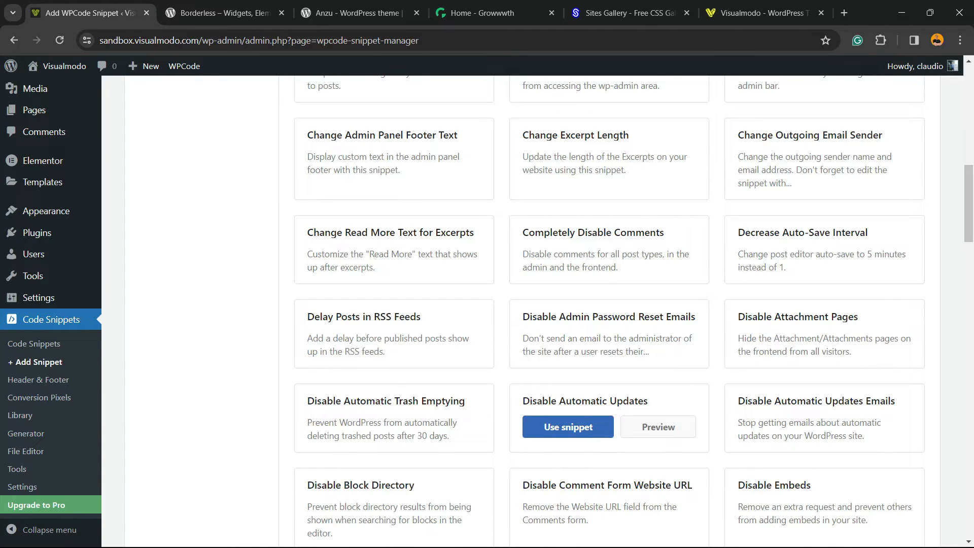
pyautogui.scroll(-2, 609, 325)
pyautogui.scroll(-2, 396, 386)
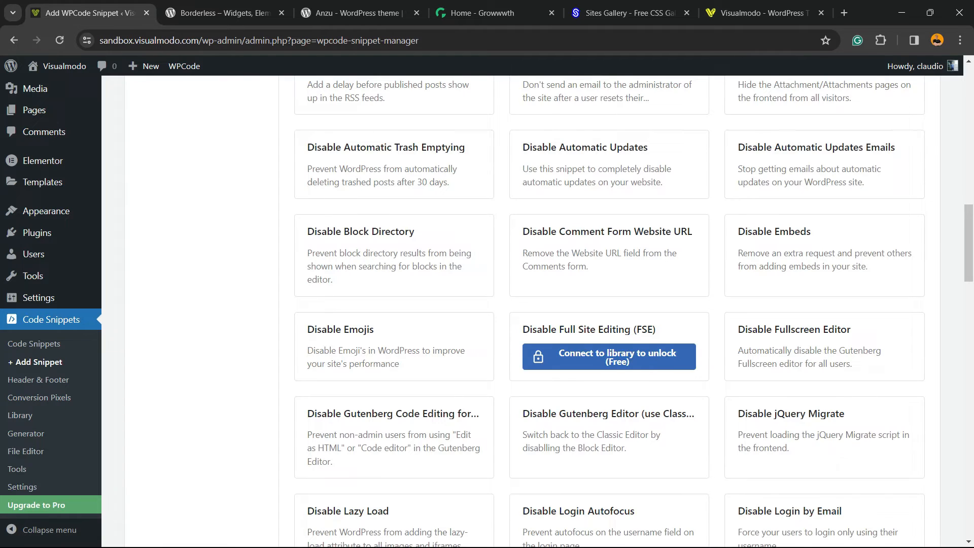
pyautogui.scroll(-2, 609, 355)
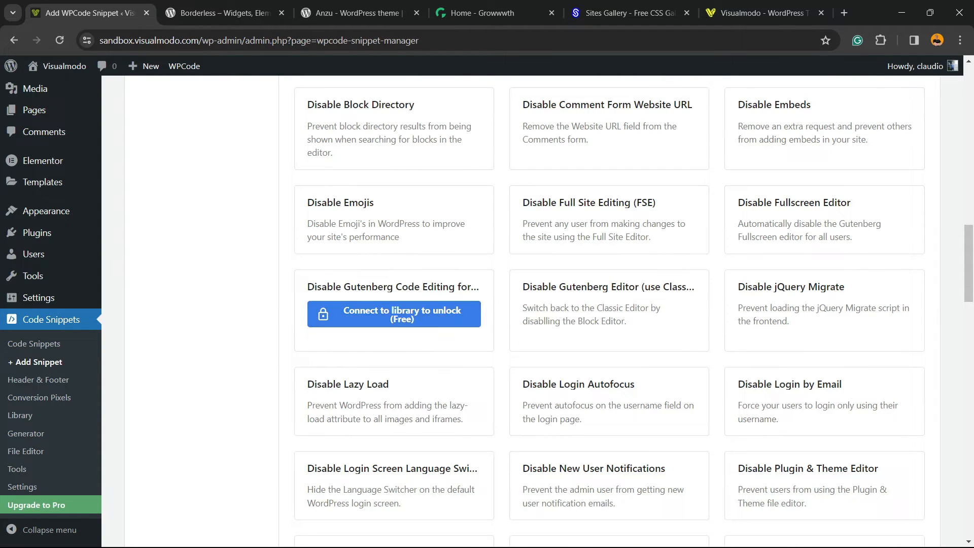
pyautogui.scroll(-2, 396, 294)
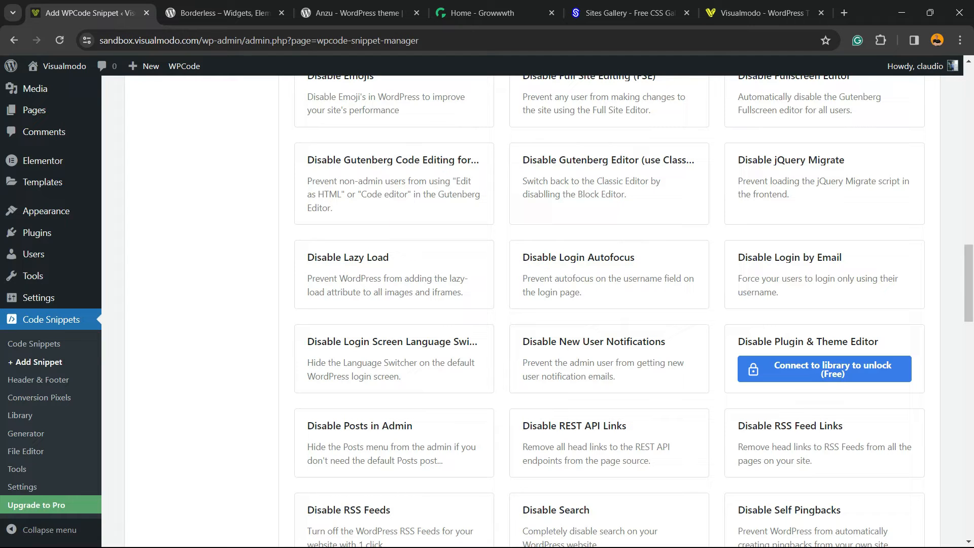
# Step: Connect the site to the WPCode Library from the locked Disable Plugin & Theme Editor snippet
pyautogui.click(824, 369)
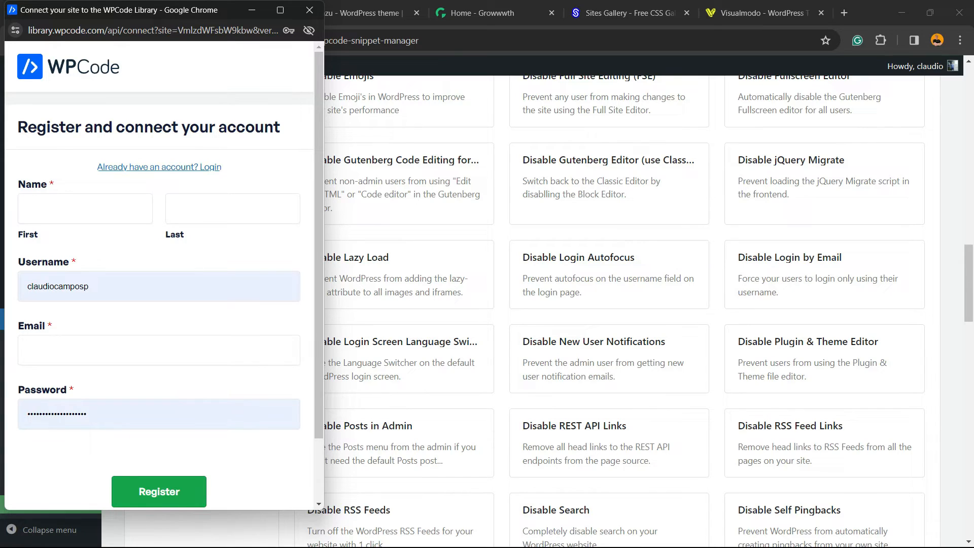
pyautogui.scroll(-2, 159, 285)
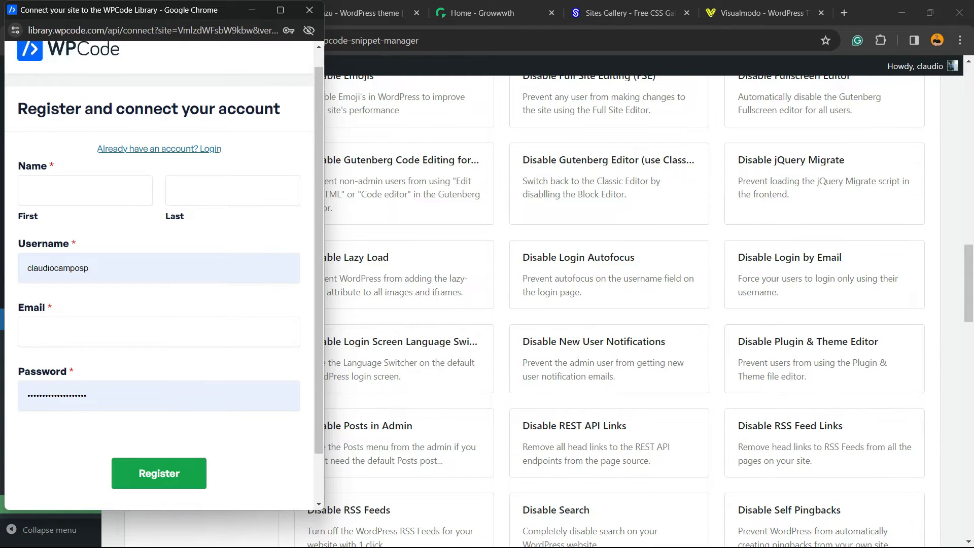
pyautogui.scroll(2, 159, 284)
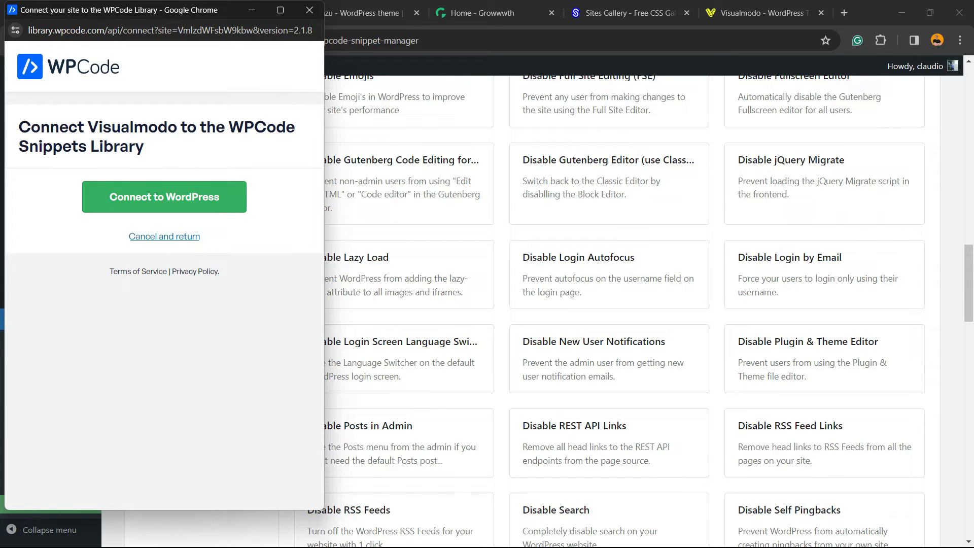
pyautogui.click(143, 200)
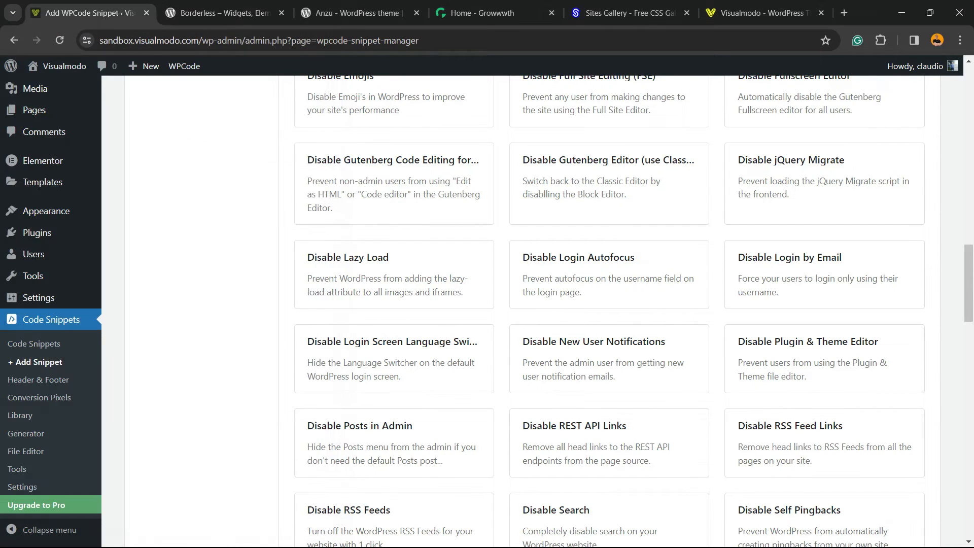
pyautogui.moveTo(825, 363)
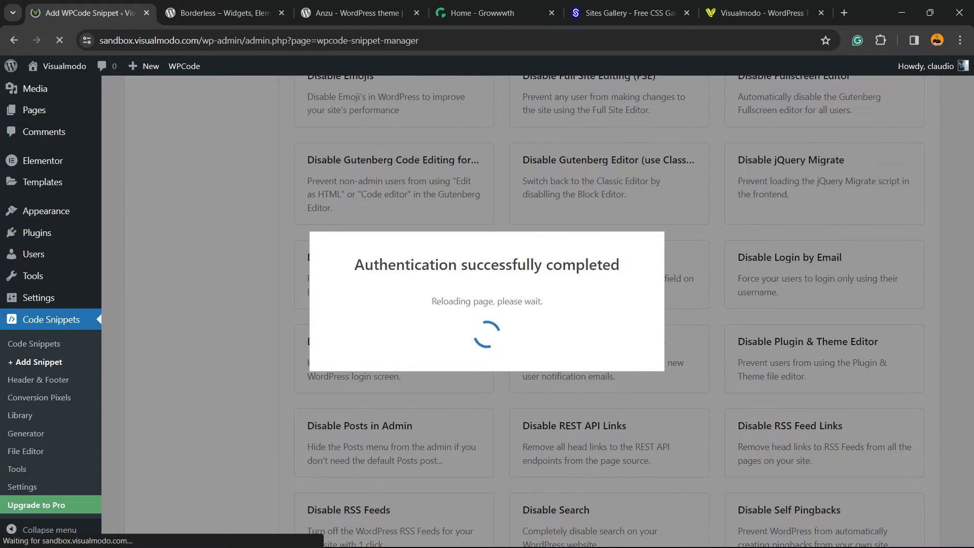
# Step: Search all snippets for "disable pl" and use the Disable Plugin & Theme Editor snippet
pyautogui.scroll(-5, 609, 314)
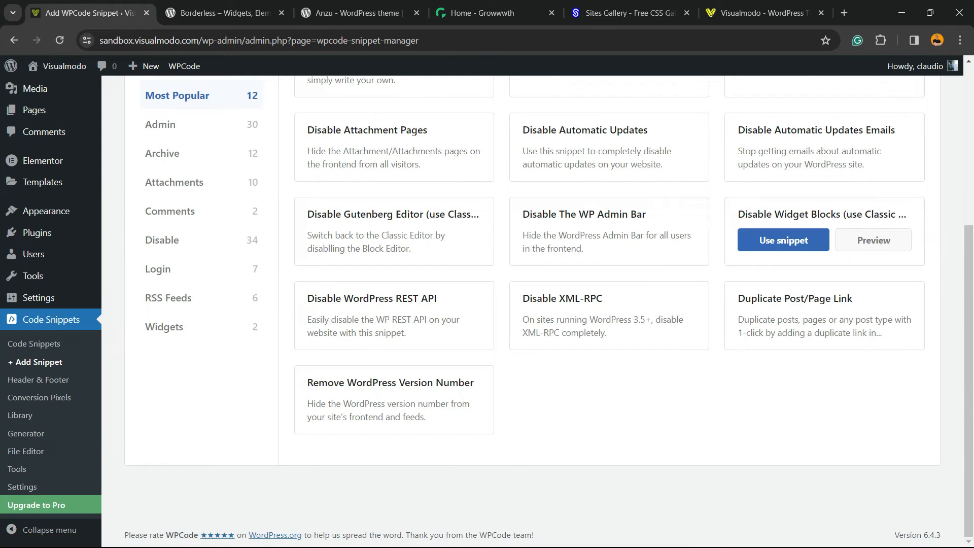
pyautogui.scroll(5, 538, 308)
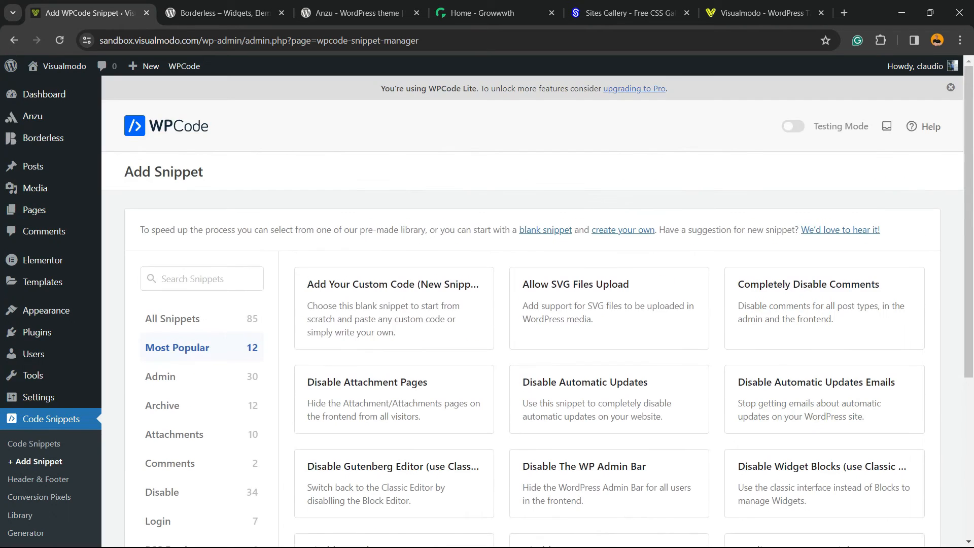
pyautogui.click(173, 318)
pyautogui.click(202, 279)
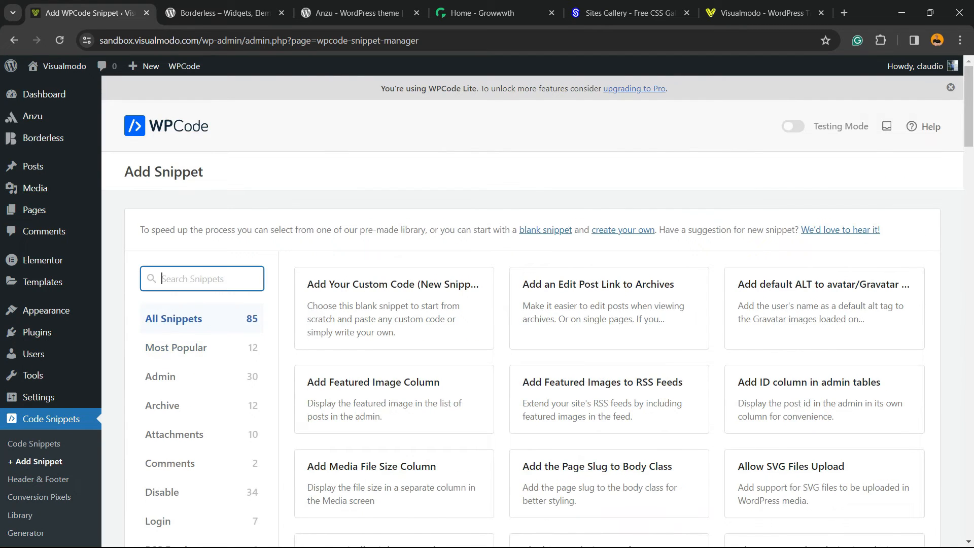
pyautogui.write('disa')
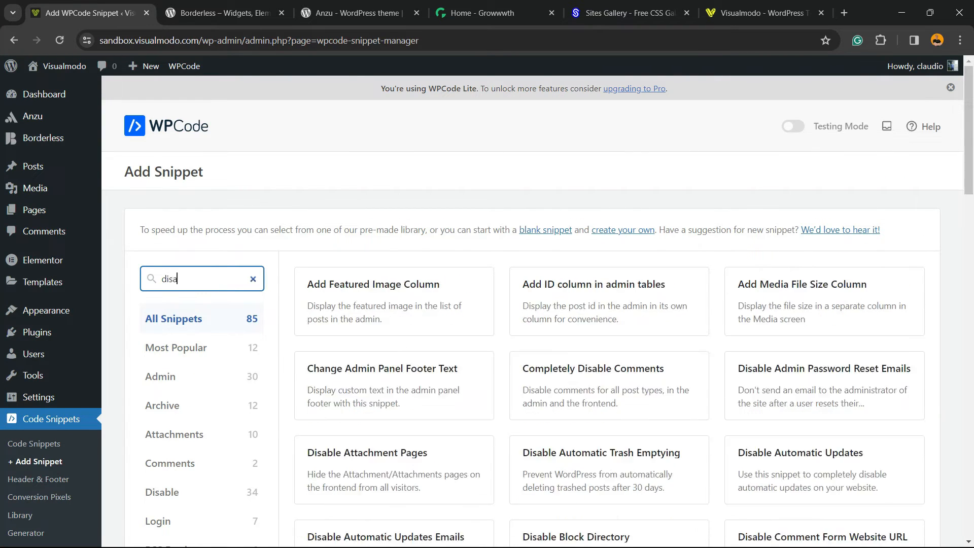
pyautogui.write('ble pl')
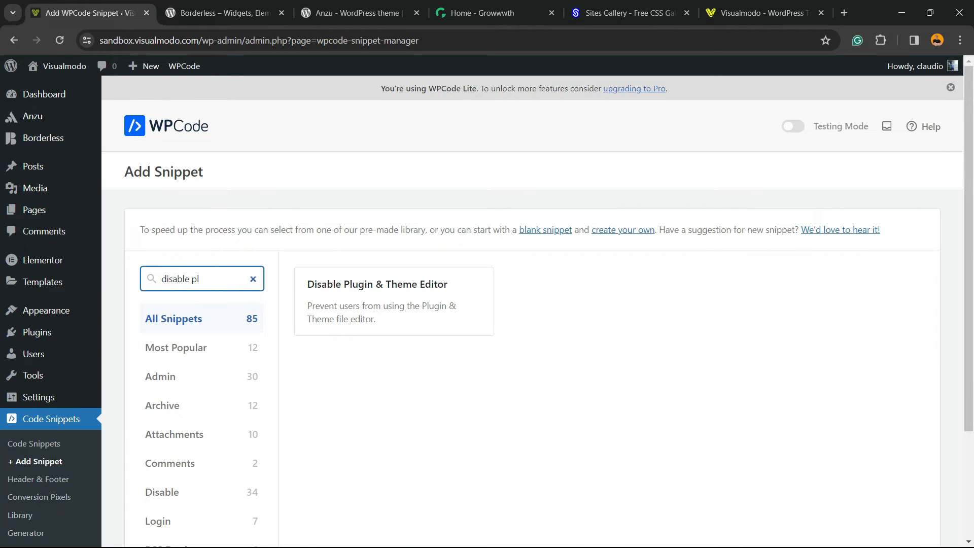
pyautogui.moveTo(365, 307)
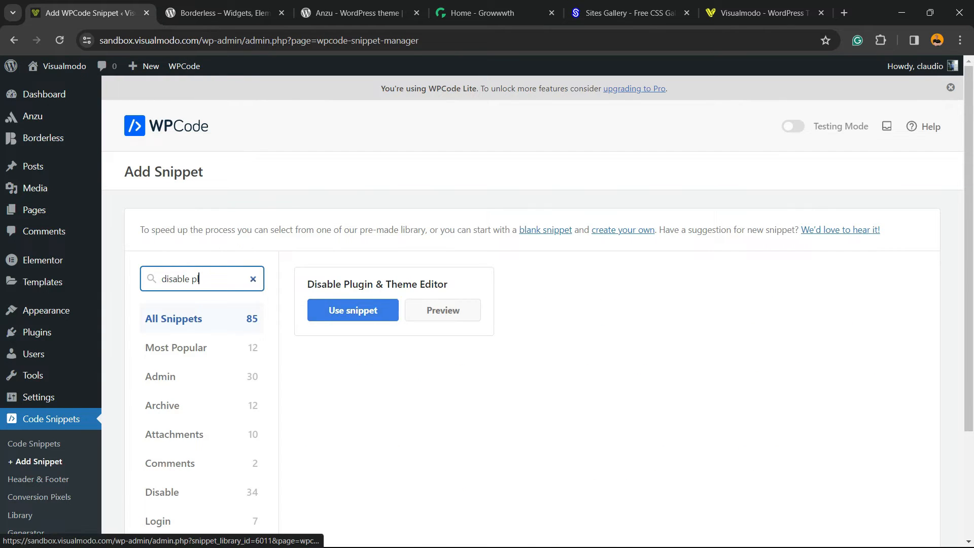
pyautogui.click(352, 310)
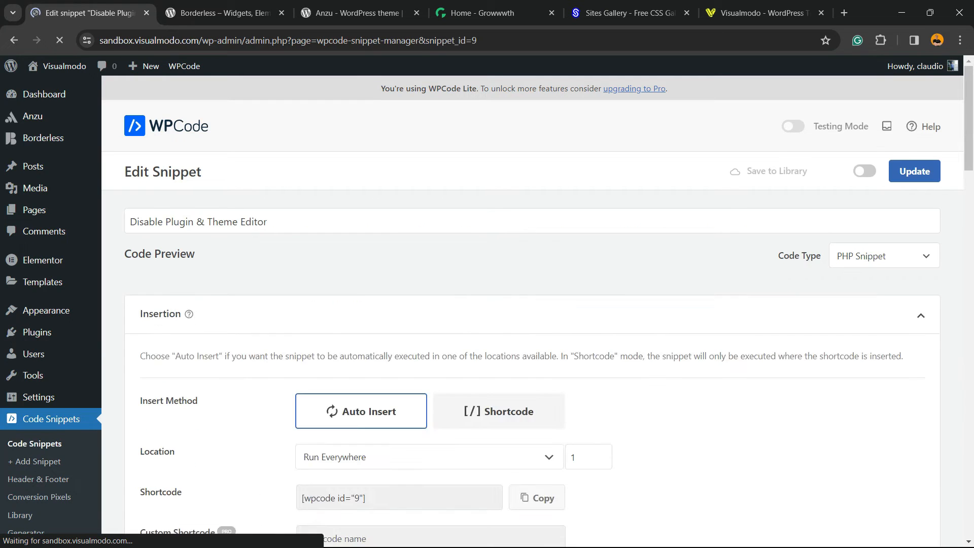
# Step: Review the Disable Plugin & Theme Editor snippet's code and insertion settings, then set it to active and update it
pyautogui.scroll(-2, 533, 305)
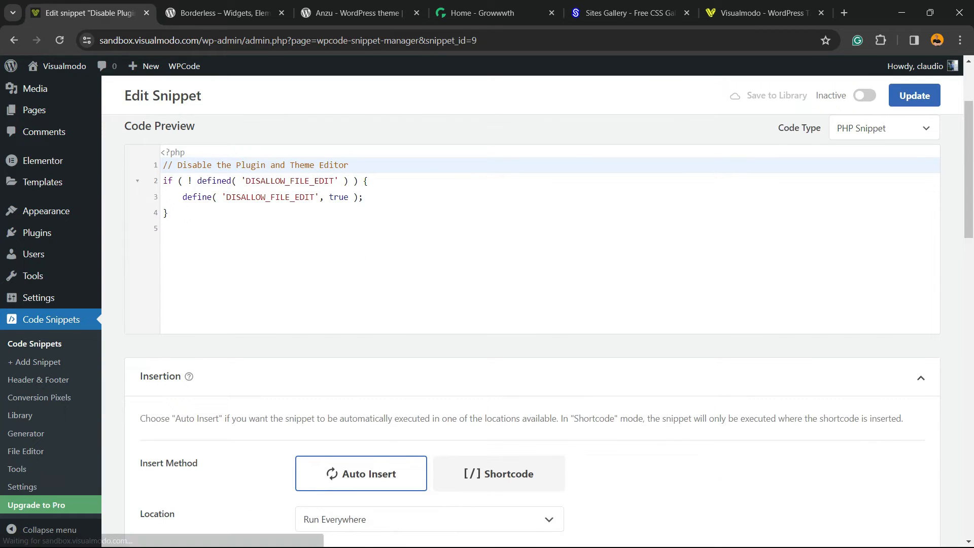
pyautogui.scroll(-6, 533, 304)
pyautogui.scroll(4, 533, 305)
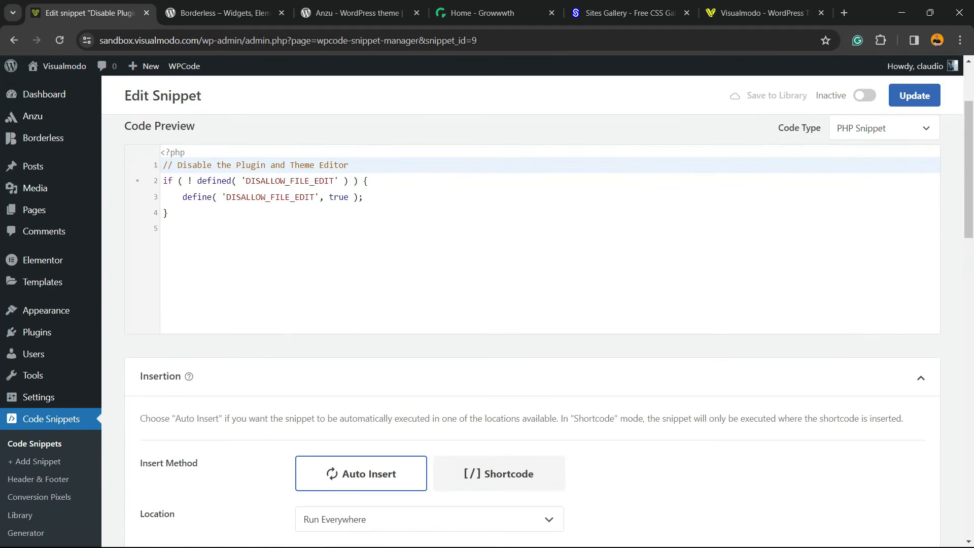
pyautogui.scroll(2, 533, 305)
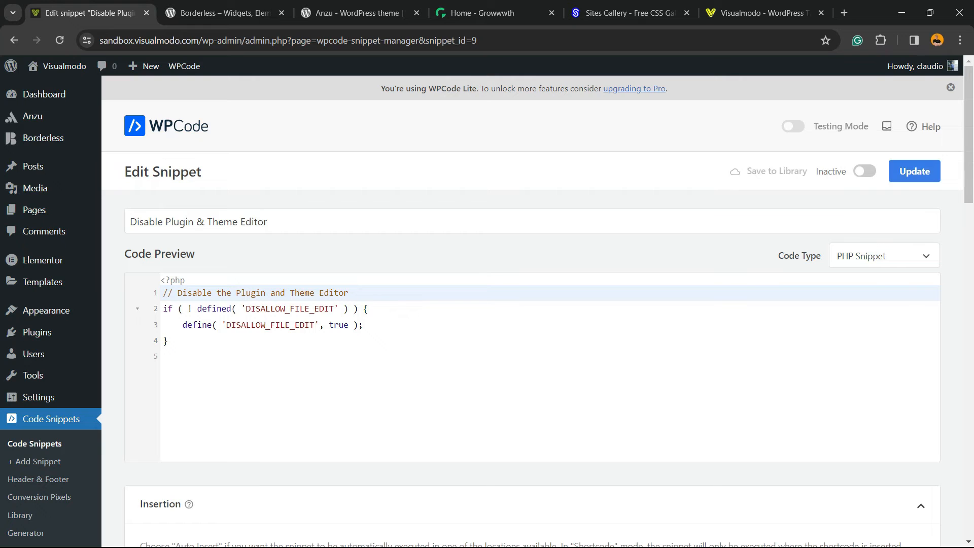
pyautogui.click(865, 171)
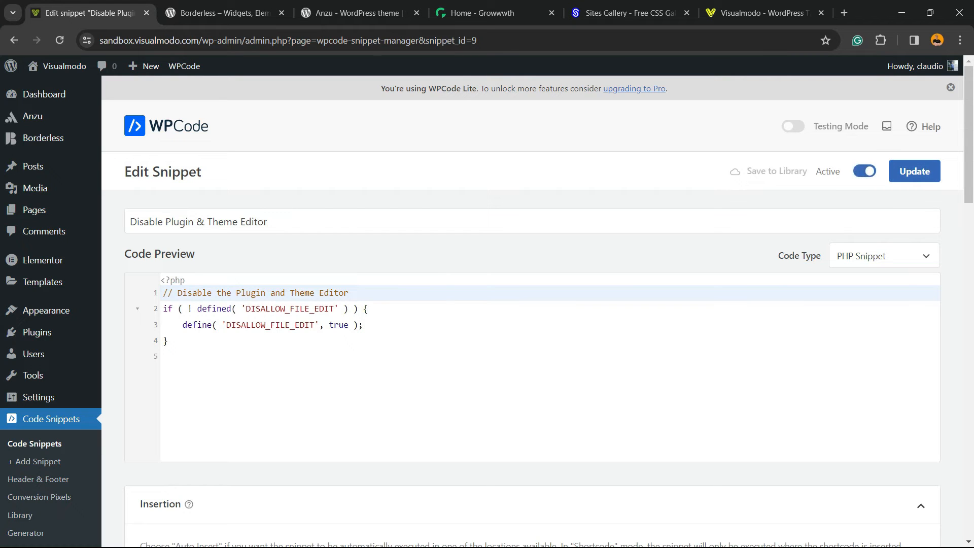
pyautogui.hotkey('ctrl', '+')
pyautogui.hotkey('ctrl', '+')
pyautogui.click(903, 200)
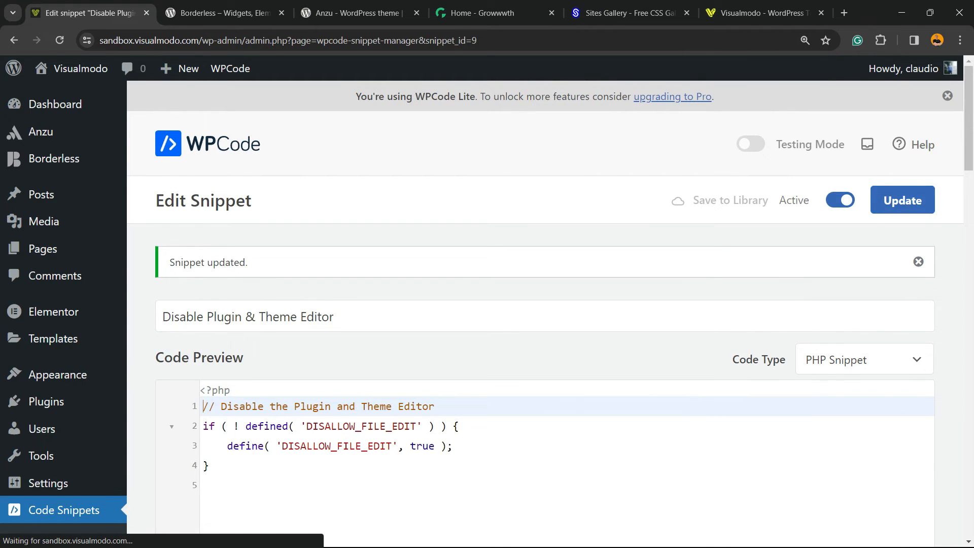
# Step: Check the Appearance and Plugins submenus for the theme and plugin file editor entries
pyautogui.moveTo(58, 375)
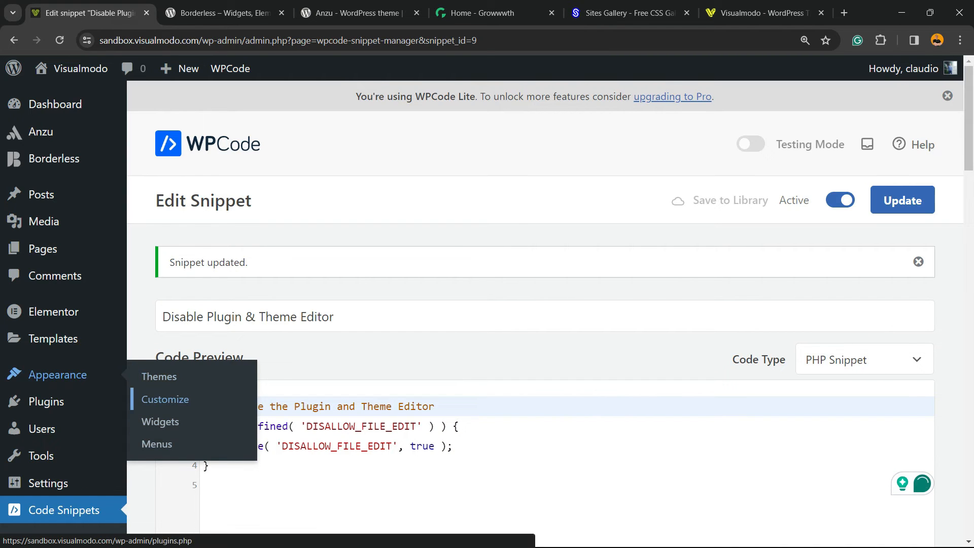
pyautogui.moveTo(47, 402)
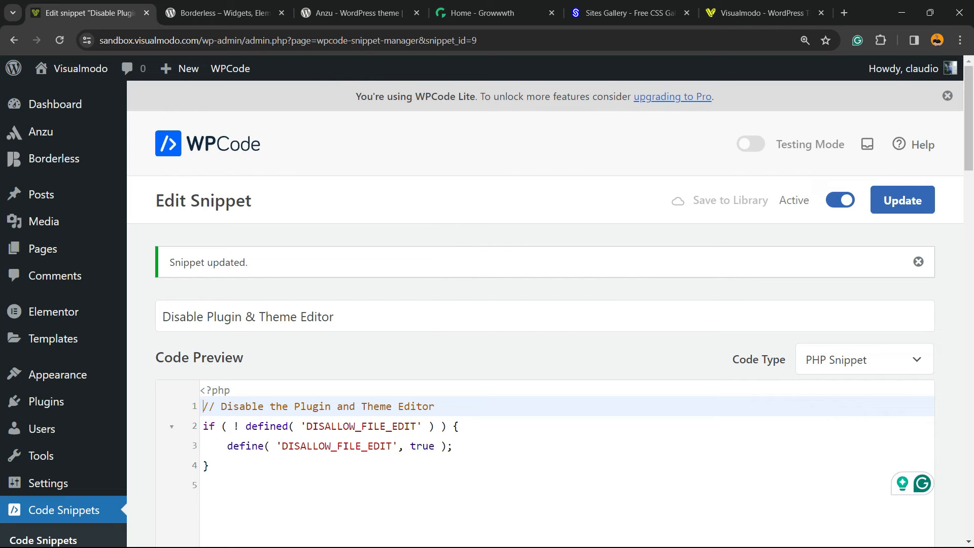
# Step: View the Borderless plugin page and the Anzu theme page on WordPress.org
pyautogui.click(224, 13)
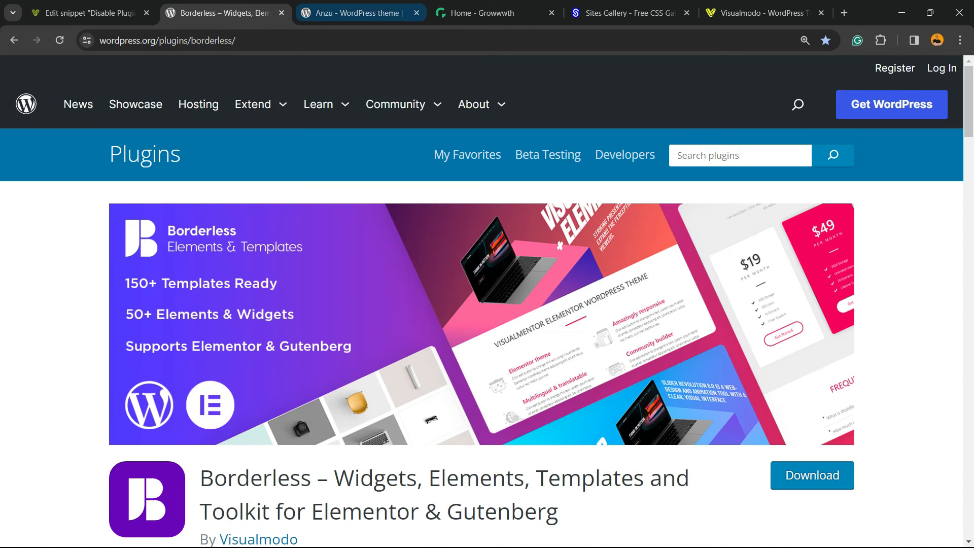
pyautogui.click(358, 12)
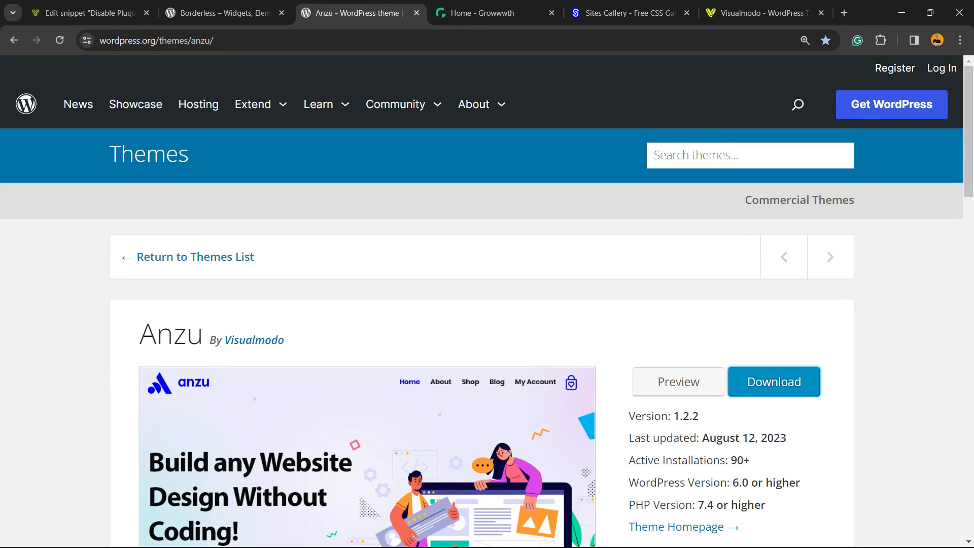
pyautogui.scroll(-3, 487, 305)
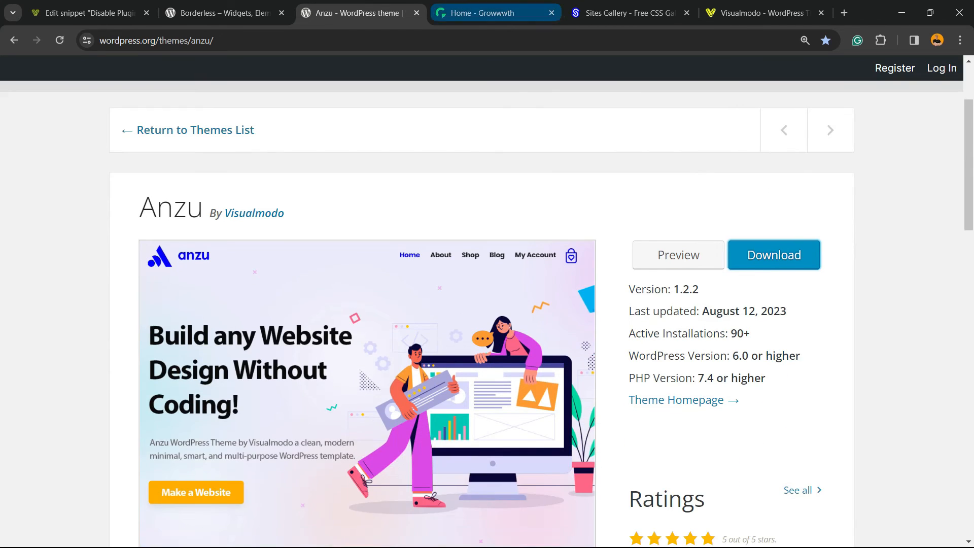
# Step: Browse the website listings on the Growwwth home page and the showcased websites on Sites Gallery
pyautogui.click(477, 13)
pyautogui.scroll(-7, 487, 325)
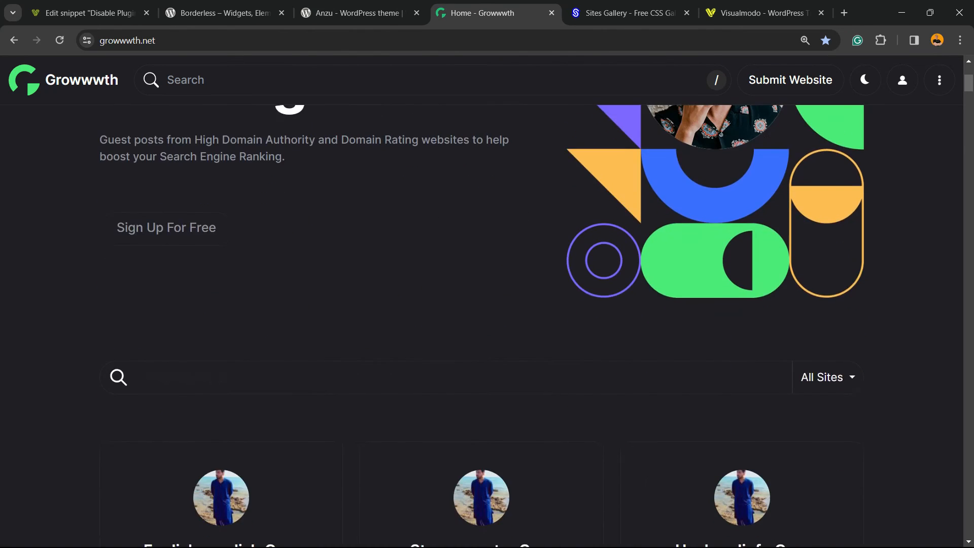
pyautogui.scroll(-12, 481, 264)
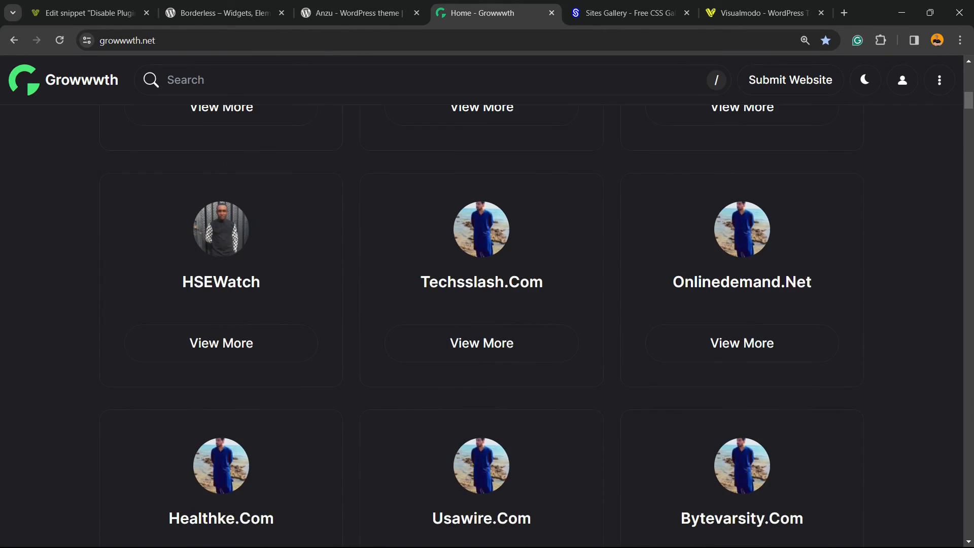
pyautogui.hotkey('ctrl', 'Tab')
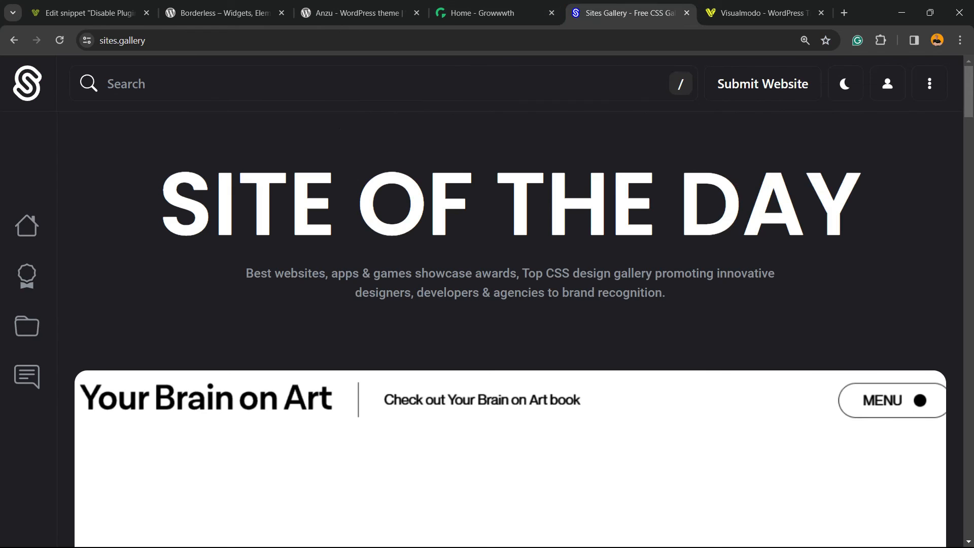
pyautogui.scroll(-12, 510, 305)
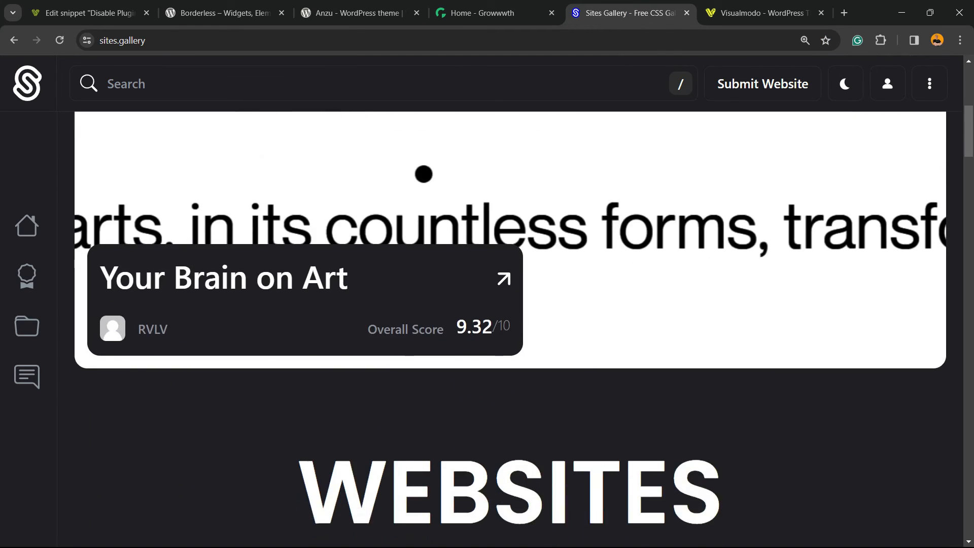
pyautogui.scroll(-5, 510, 305)
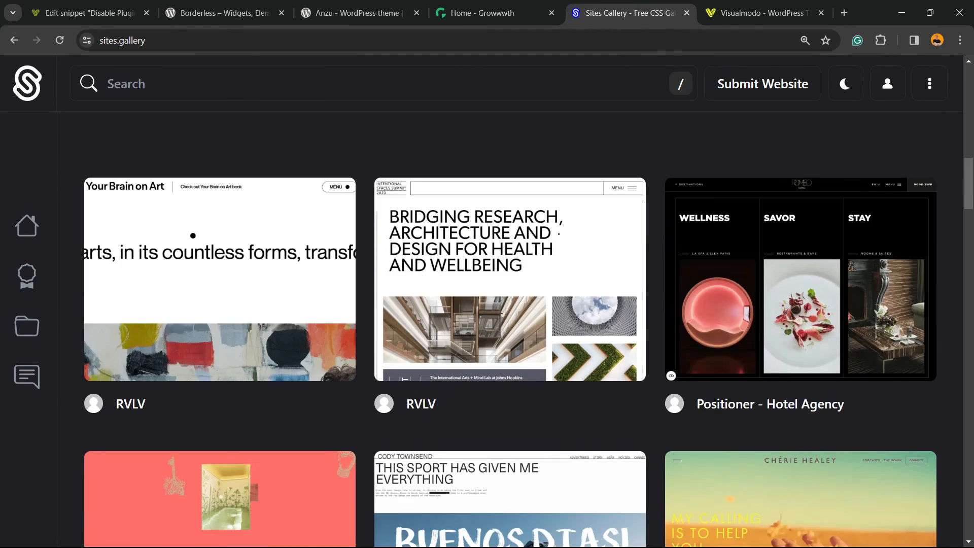
pyautogui.scroll(-7, 510, 330)
pyautogui.scroll(-4, 510, 330)
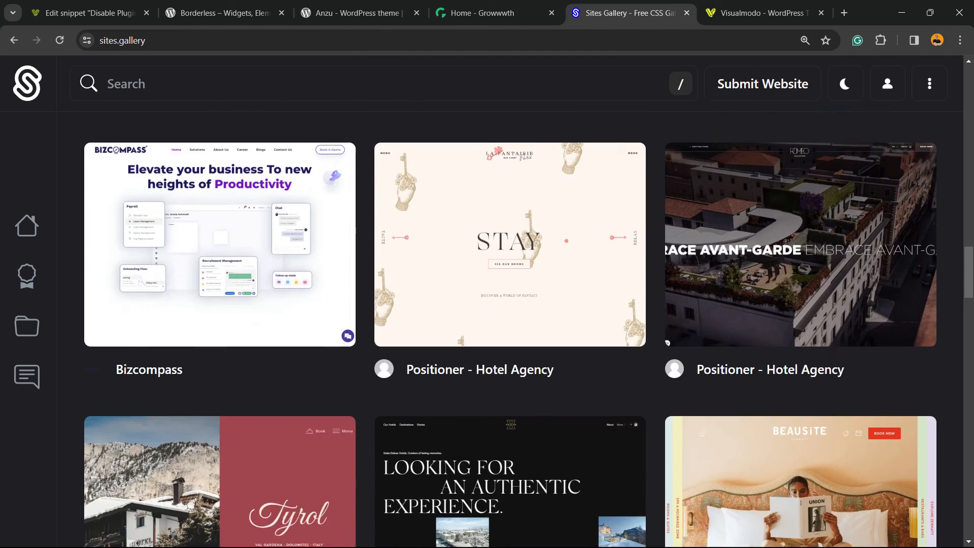
pyautogui.scroll(-10, 510, 330)
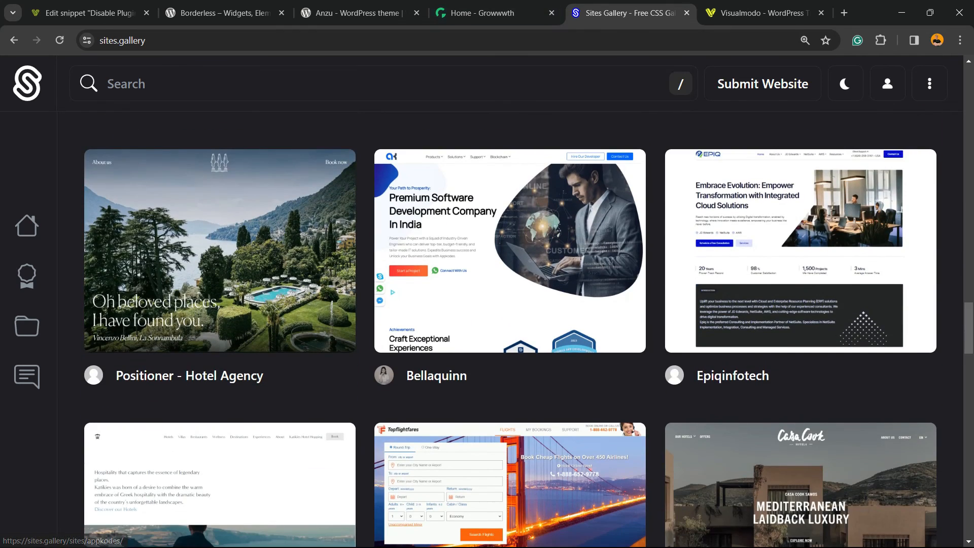
# Step: Open the Templates Library on the Visualmodo website and look through its starter templates
pyautogui.hotkey('ctrl', 'Tab')
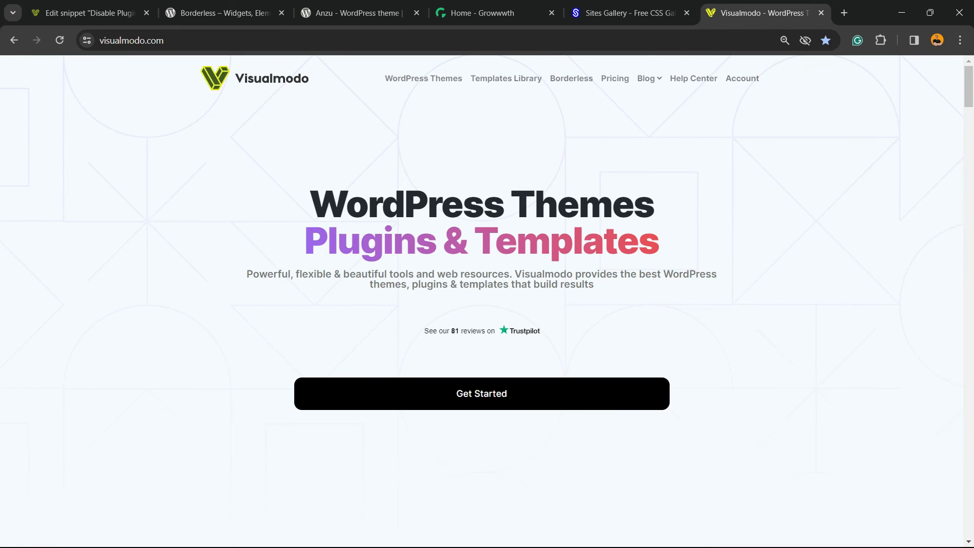
pyautogui.click(506, 78)
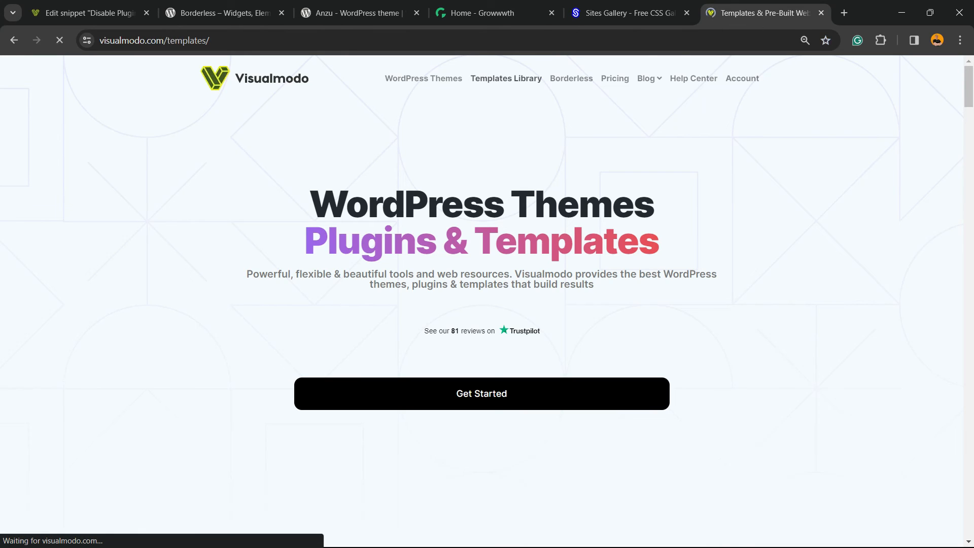
pyautogui.scroll(-3, 487, 304)
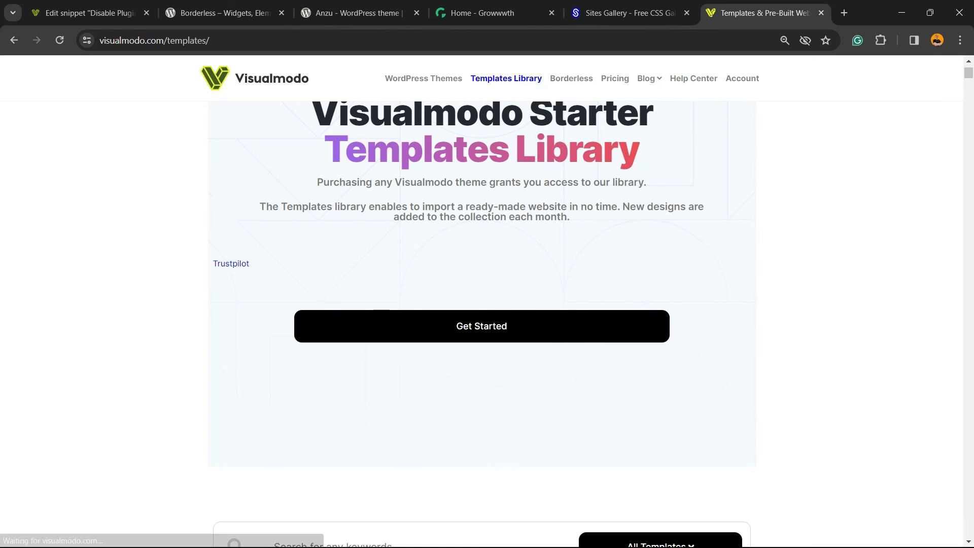
pyautogui.scroll(-3, 487, 305)
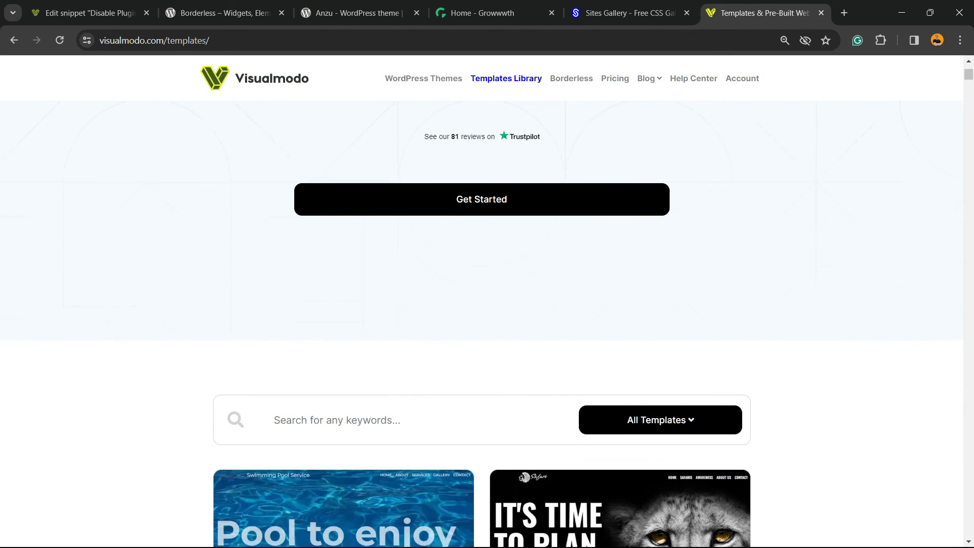
pyautogui.scroll(-15, 487, 305)
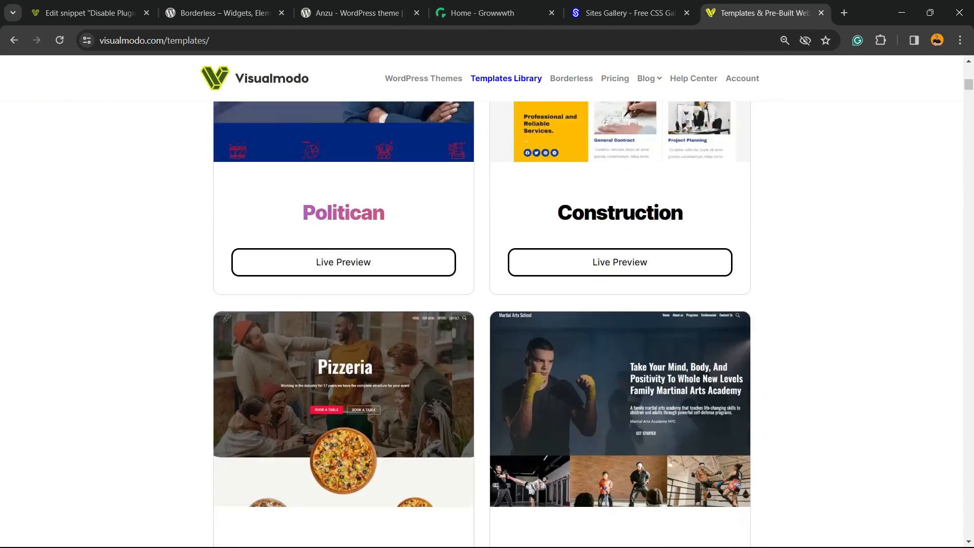
pyautogui.scroll(-20, 487, 305)
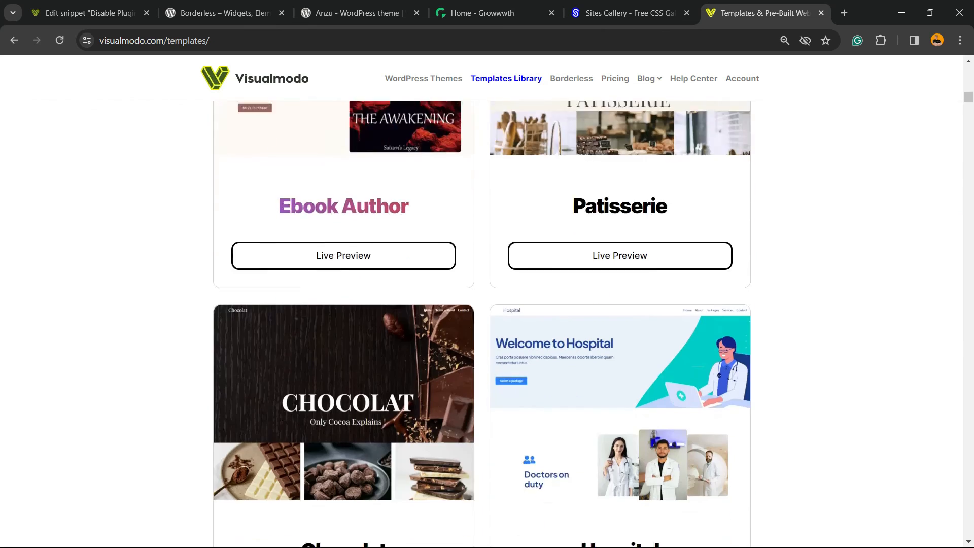
pyautogui.scroll(-20, 487, 304)
pyautogui.scroll(-20, 487, 304)
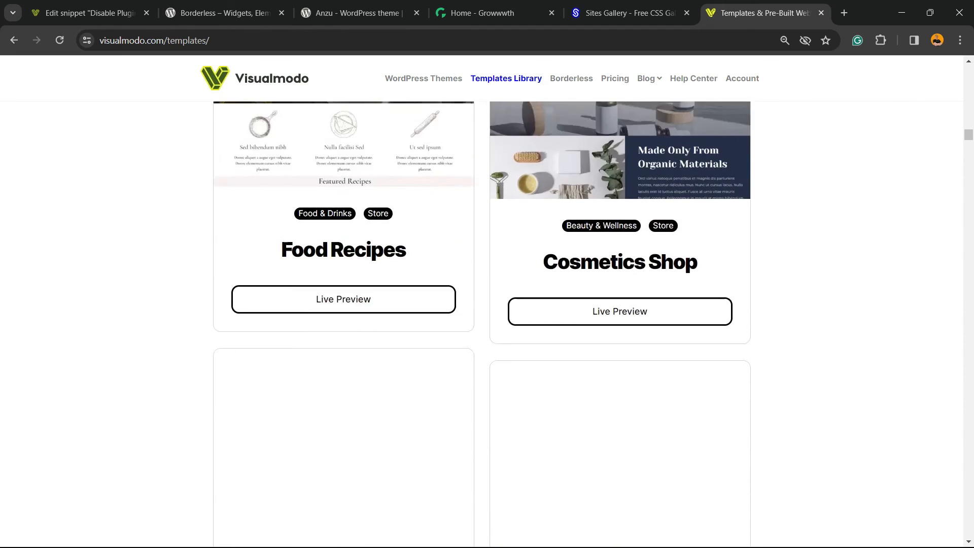
pyautogui.scroll(-10, 488, 305)
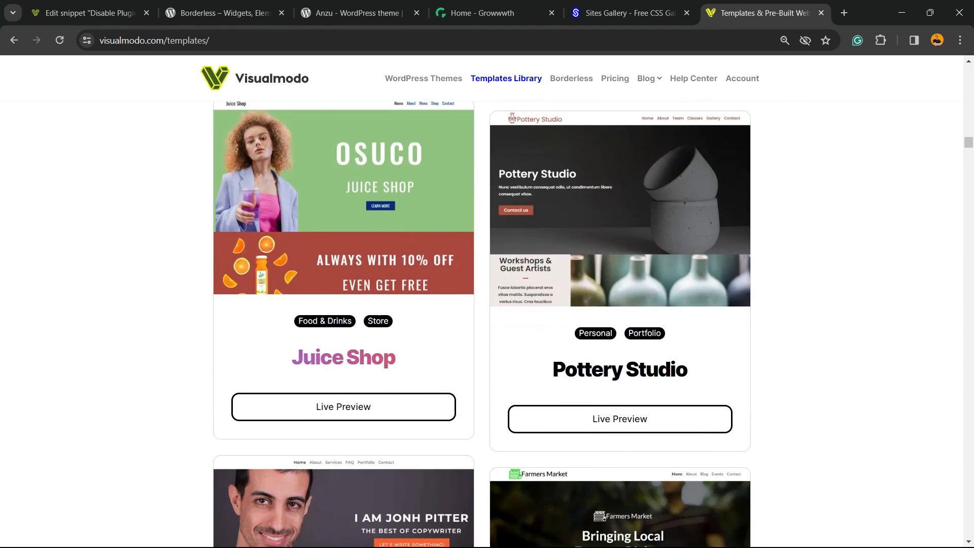
pyautogui.scroll(-15, 487, 304)
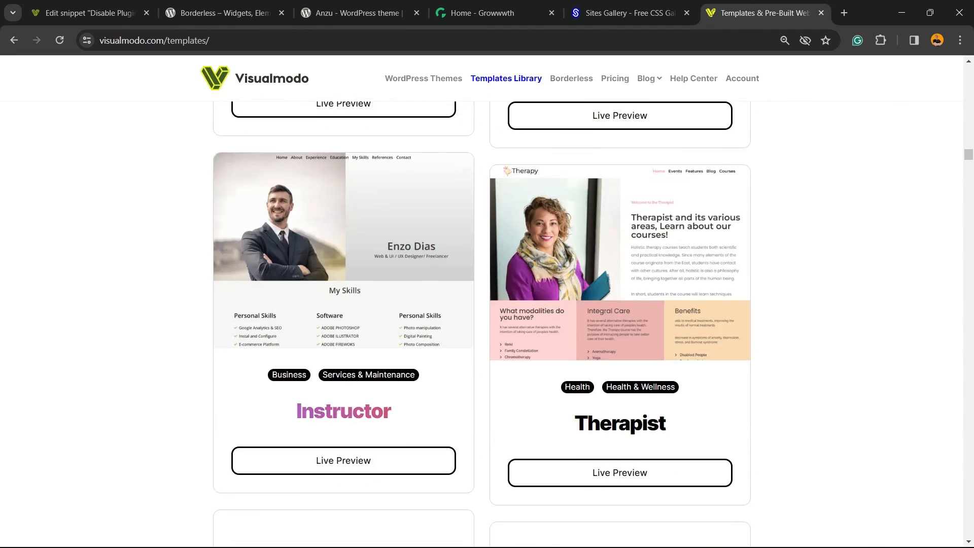
pyautogui.scroll(-15, 487, 305)
pyautogui.scroll(-7, 487, 304)
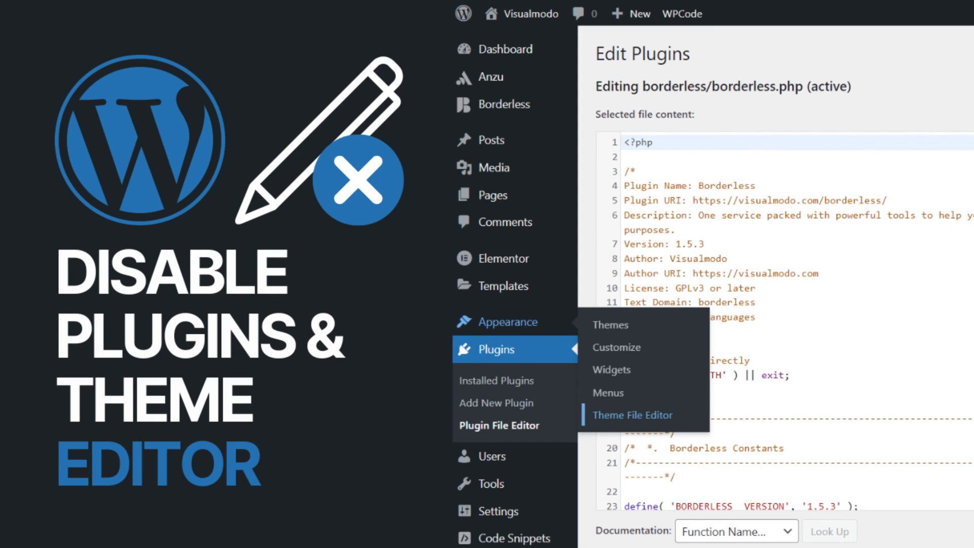